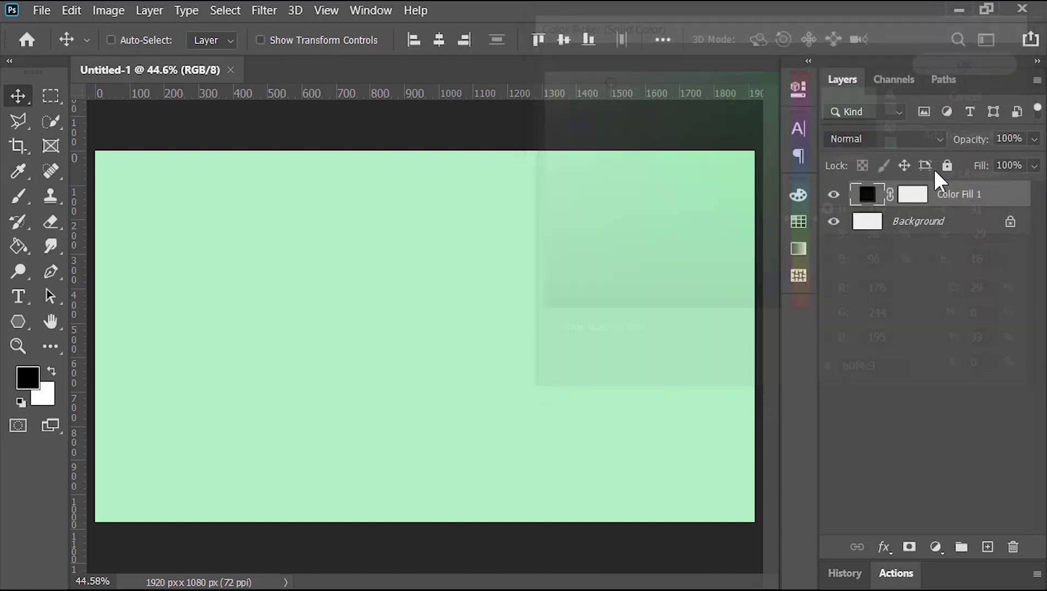
- Rename the green colour fill layer as BG Color and delete the default Background layer
double_click(951, 194)
type("BG Color")
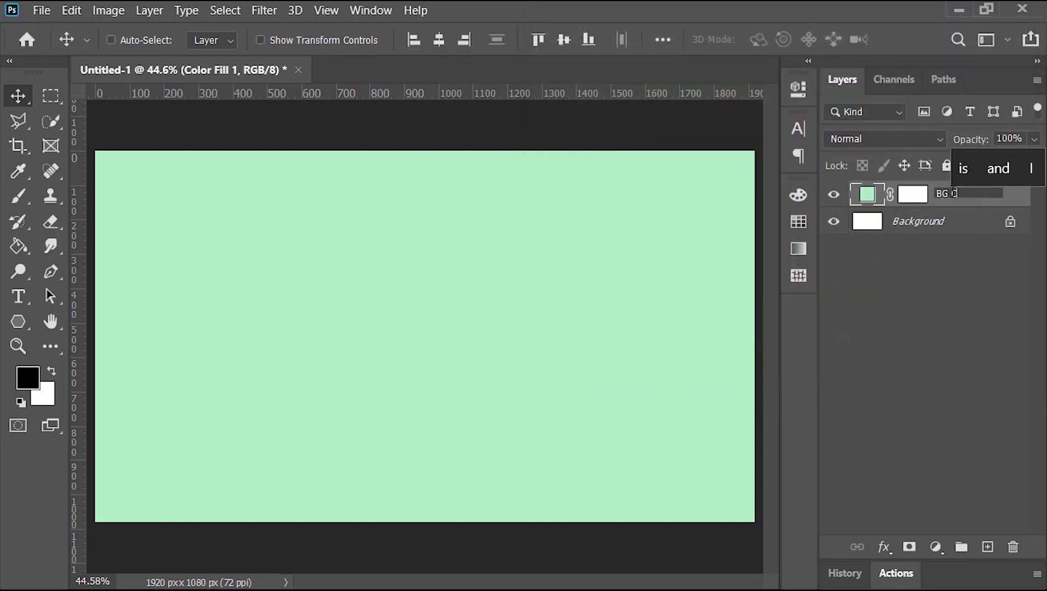
key("Return")
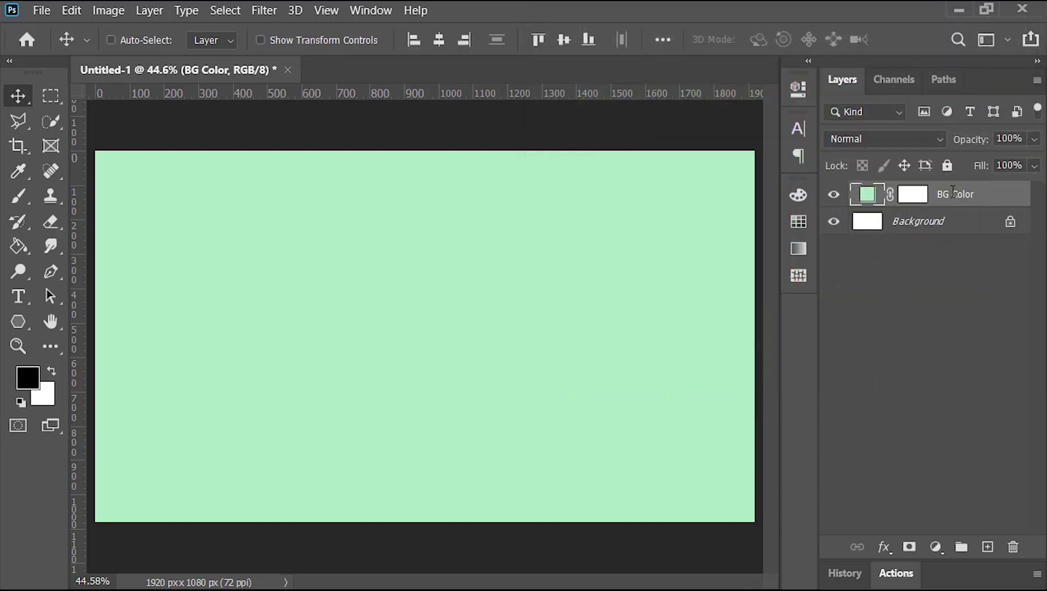
left_click(985, 225)
left_click_drag(970, 227, 1013, 547)
- Switch to the Asset folder in File Explorer and load the Untitled Patterns file into Photoshop
key("alt+Tab")
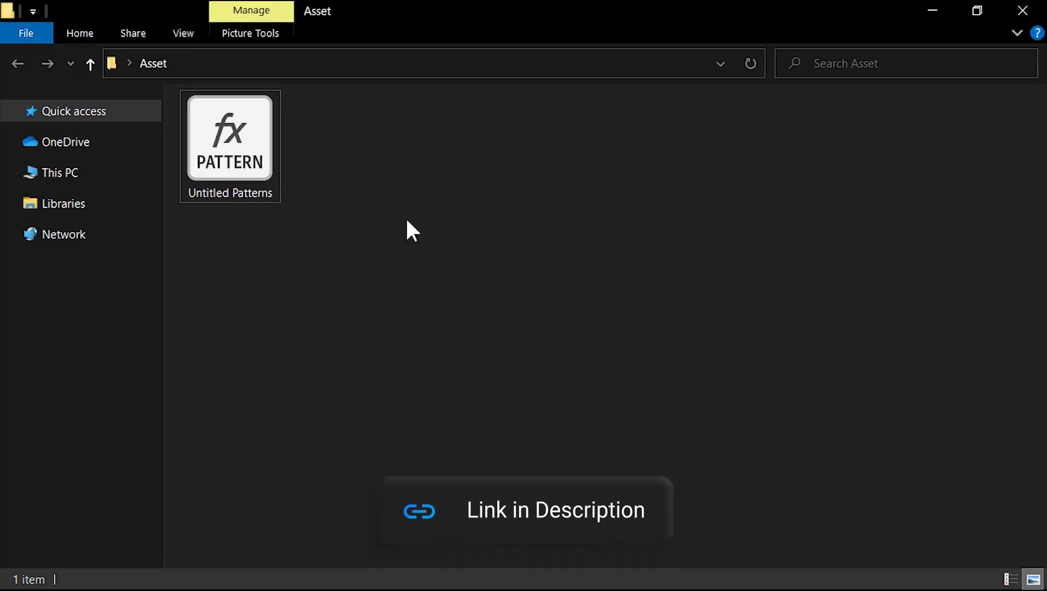
right_click(232, 158)
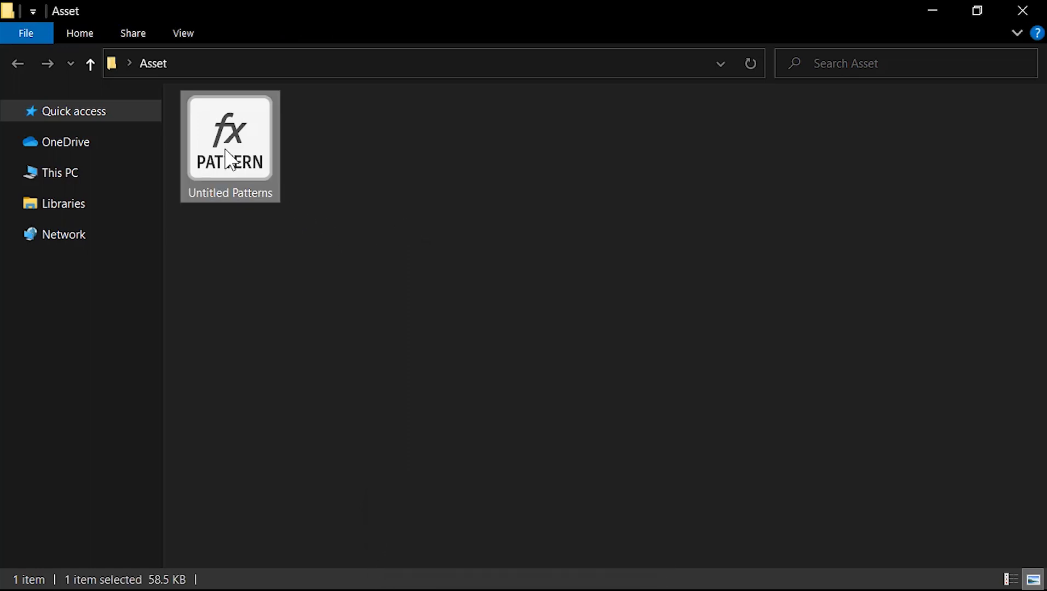
left_click(335, 95)
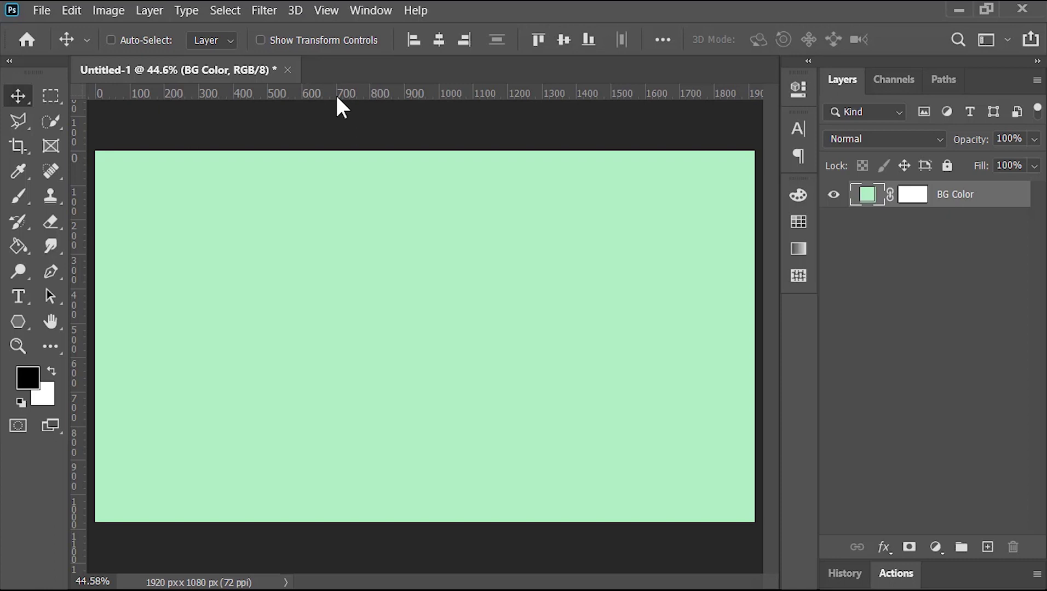
- Add a new layer above BG Color and fill it with the pattern from the Untitled Patterns group
left_click(368, 11)
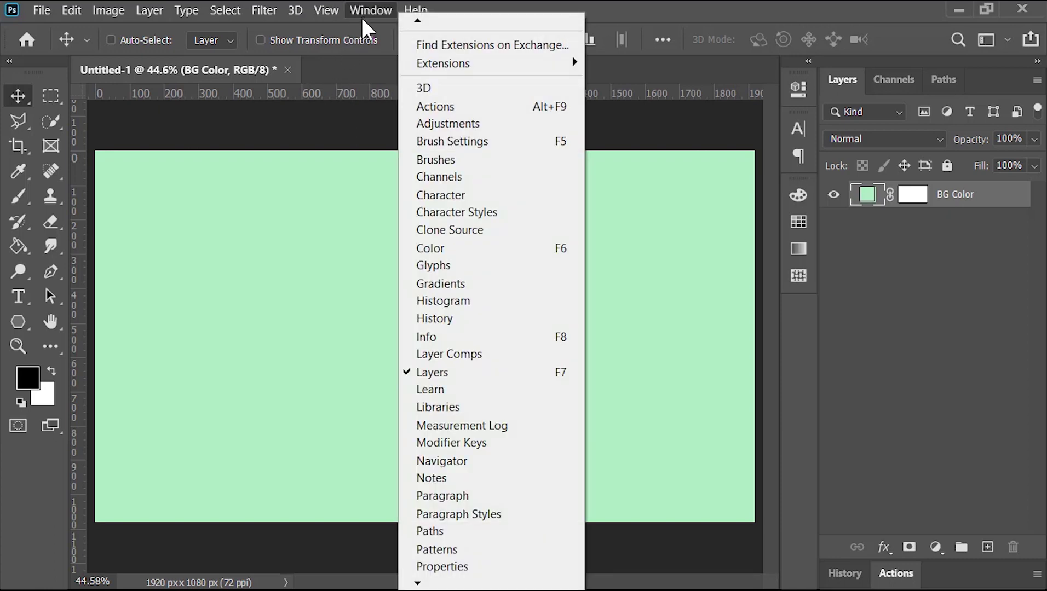
left_click(474, 549)
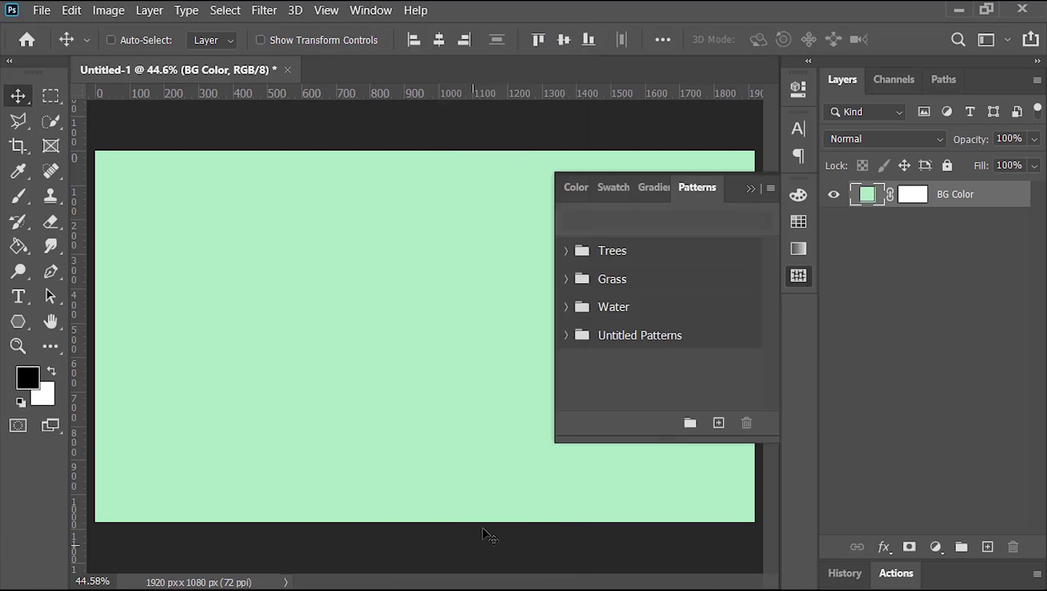
left_click(703, 337)
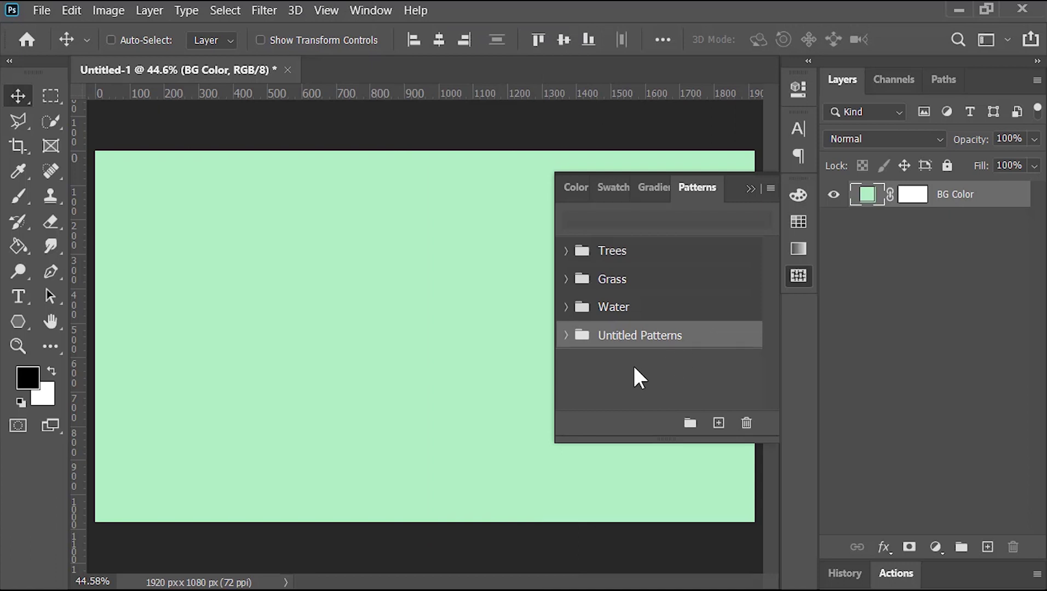
left_click(566, 336)
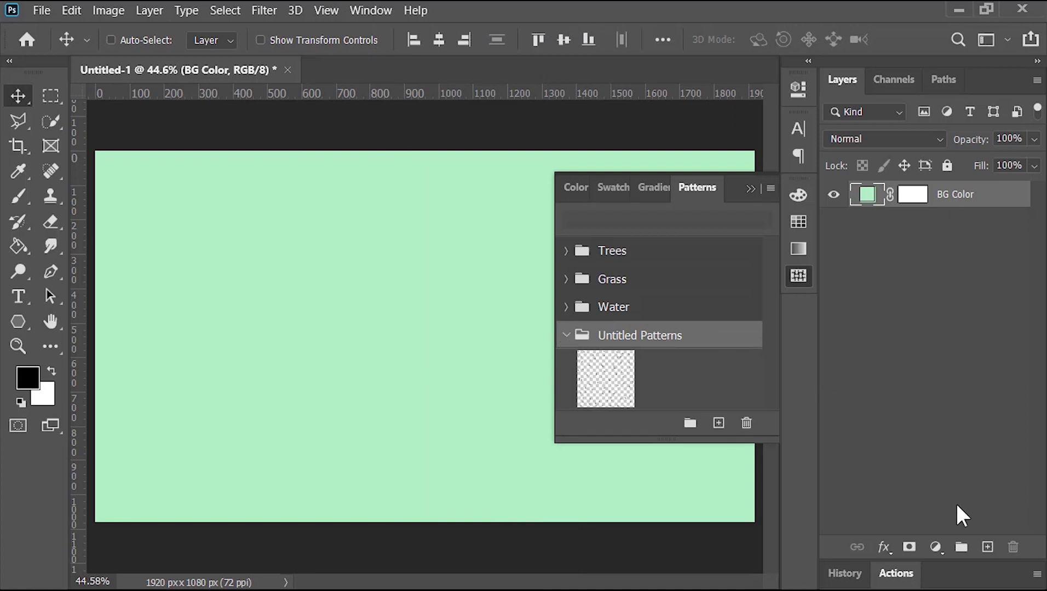
left_click(989, 548)
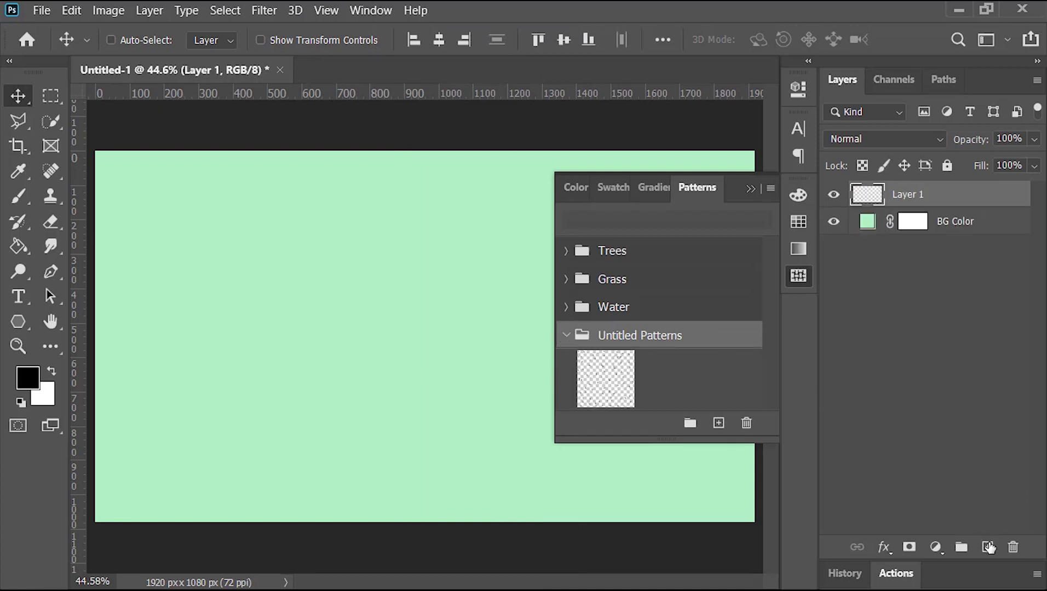
left_click(620, 390)
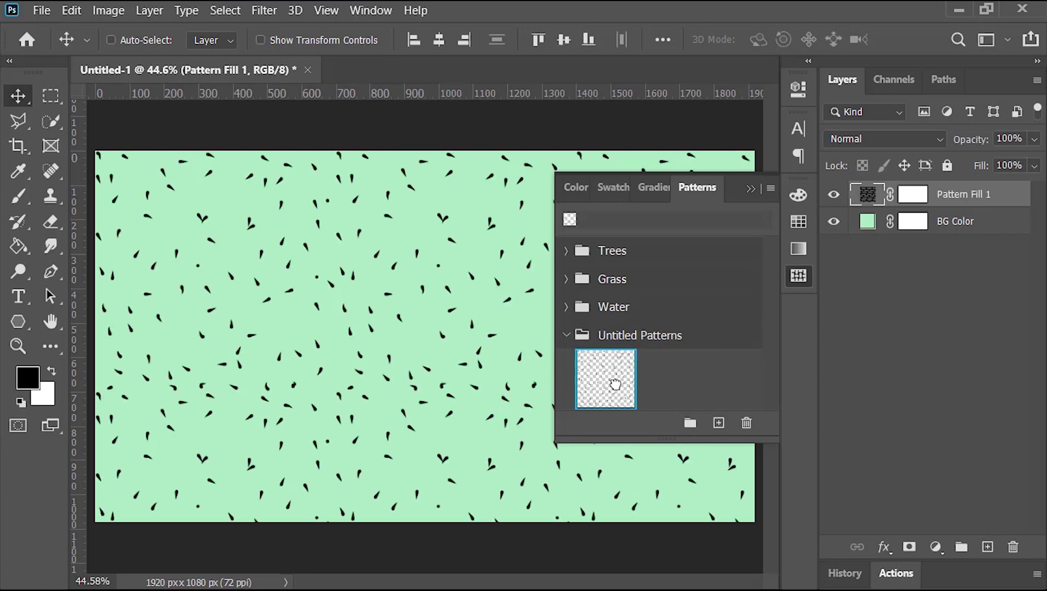
left_click(750, 189)
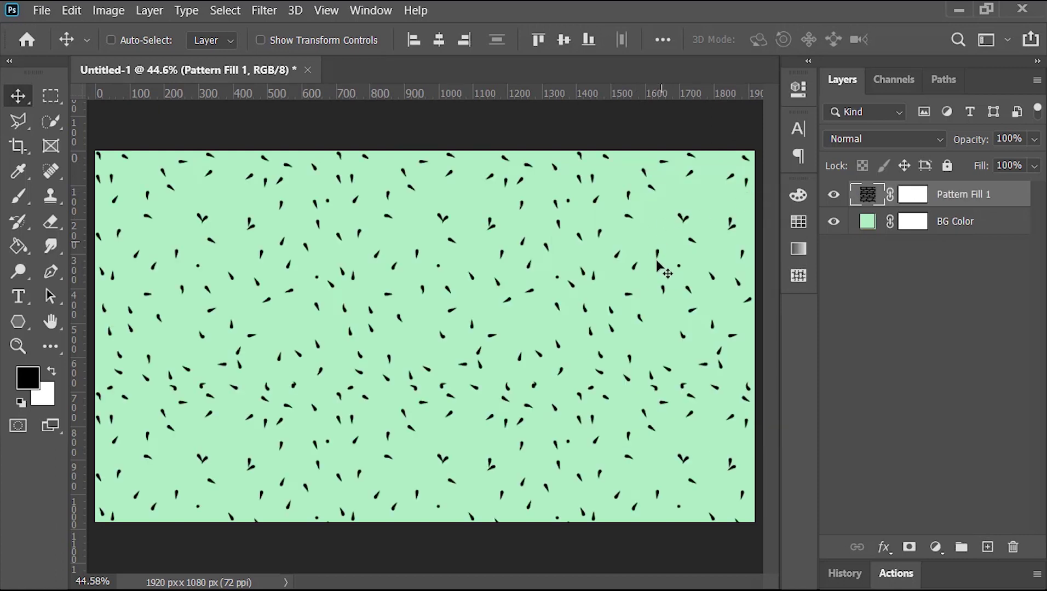
- Add a solid colour fill layer in light orange (#fcbb54) above the pattern and clip it to the pattern layer
left_click(936, 546)
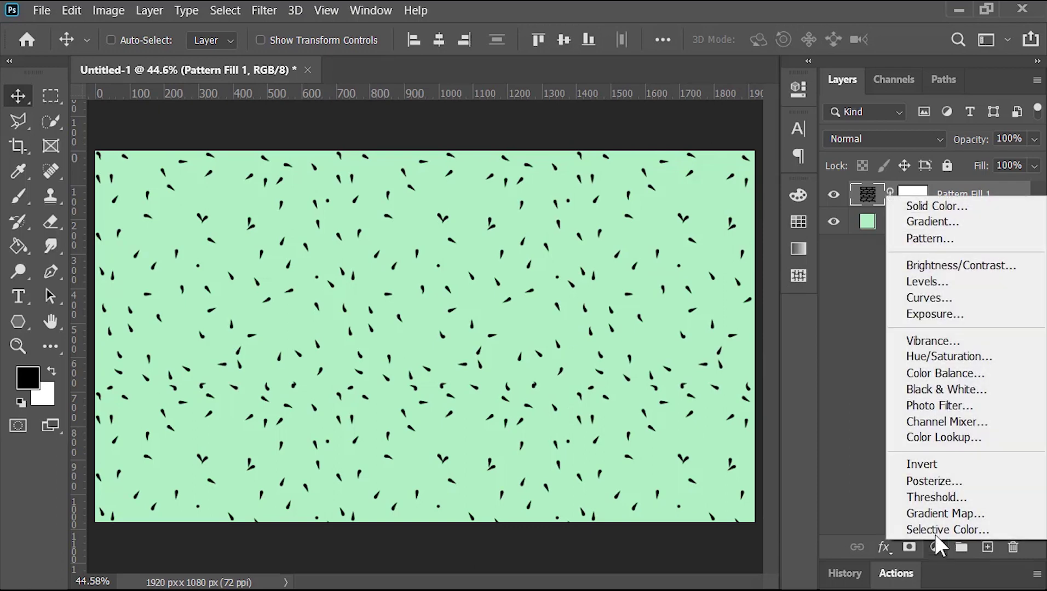
left_click(929, 207)
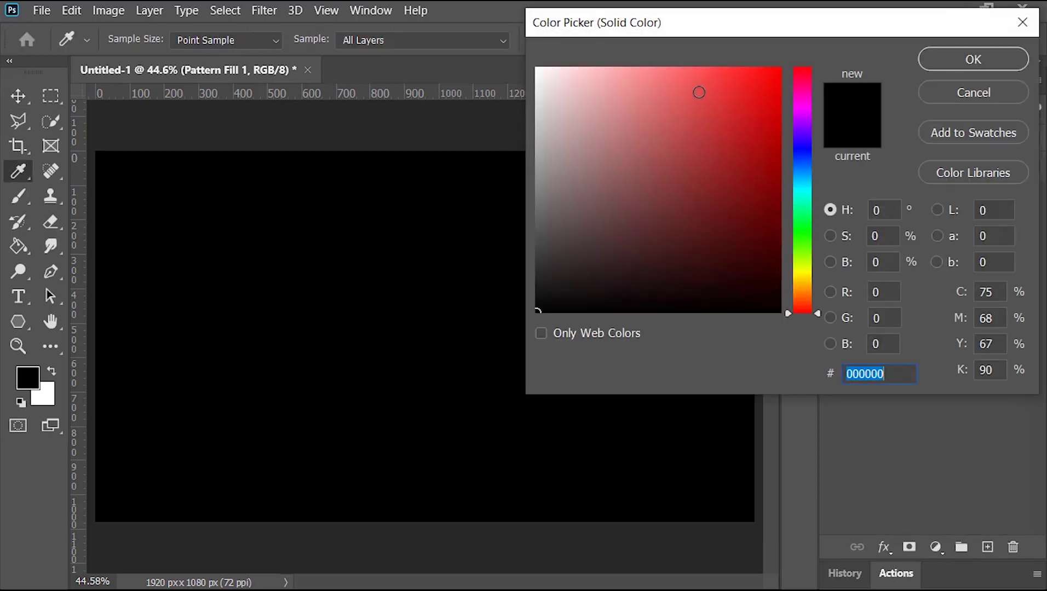
left_click(698, 75)
left_click(802, 286)
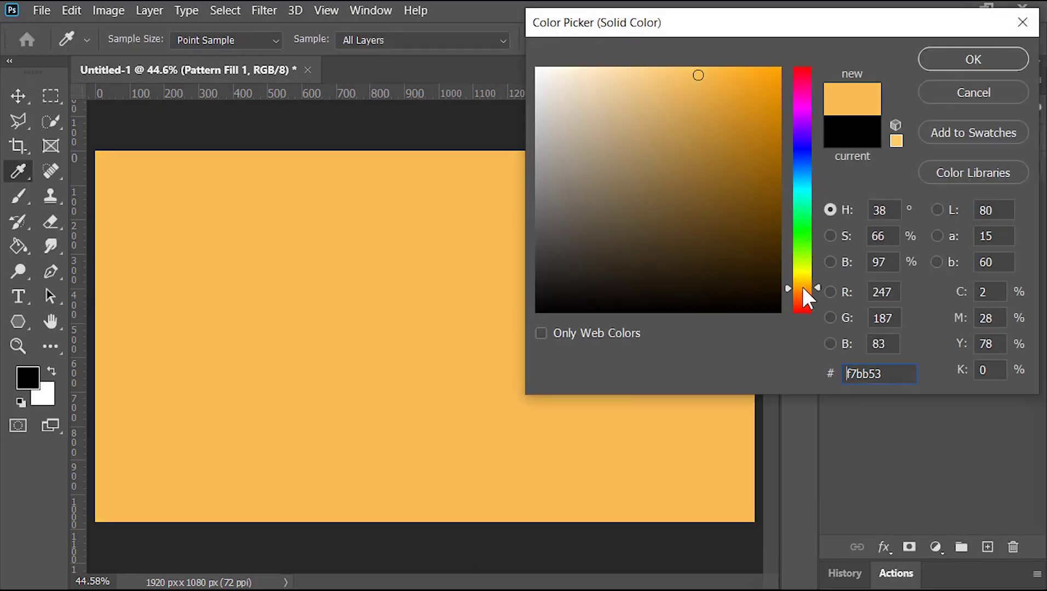
left_click(700, 70)
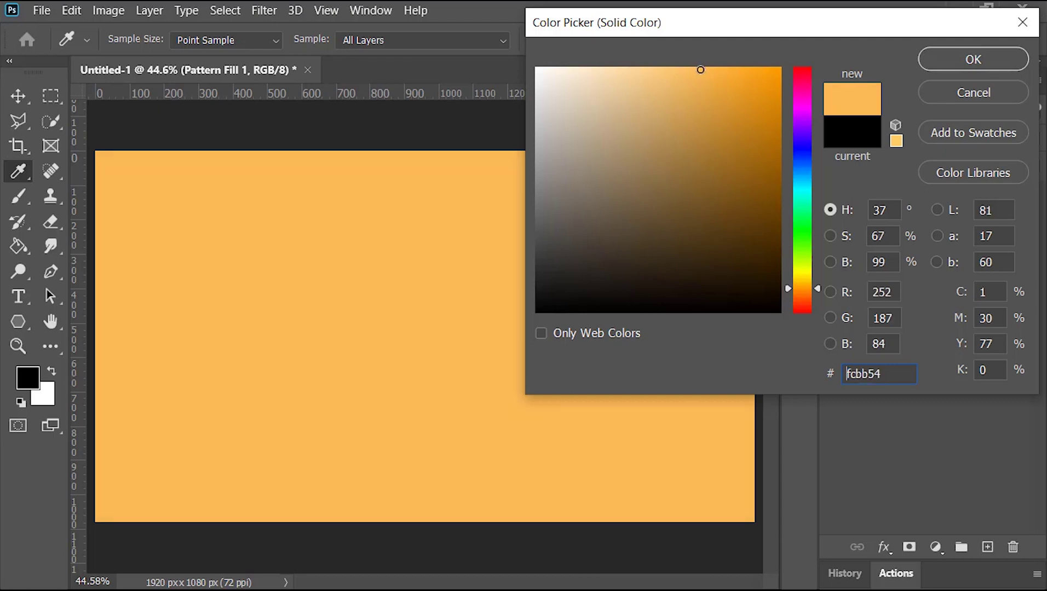
left_click(950, 58)
right_click(954, 198)
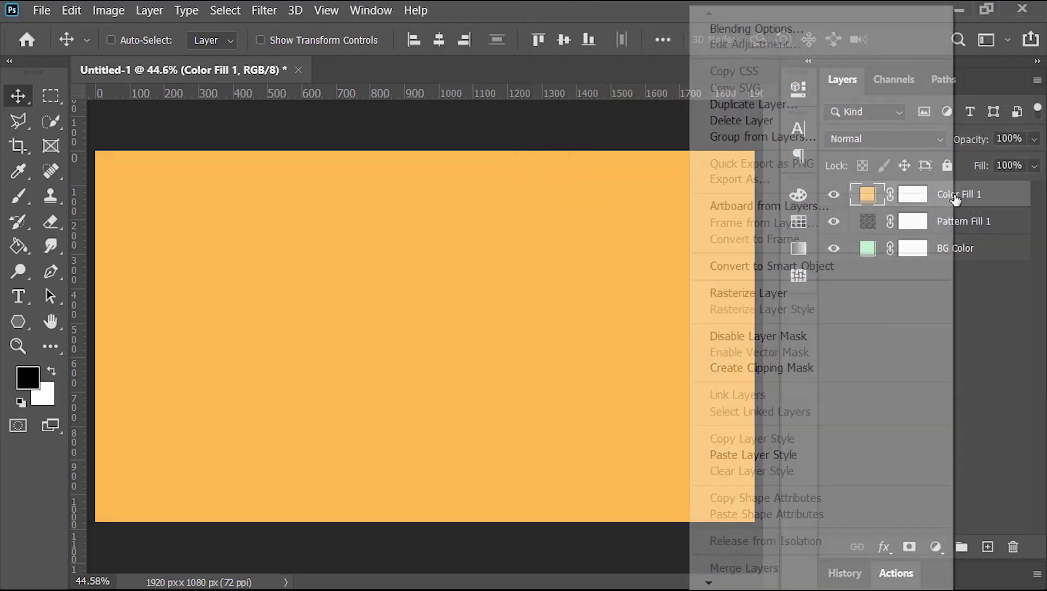
left_click(826, 367)
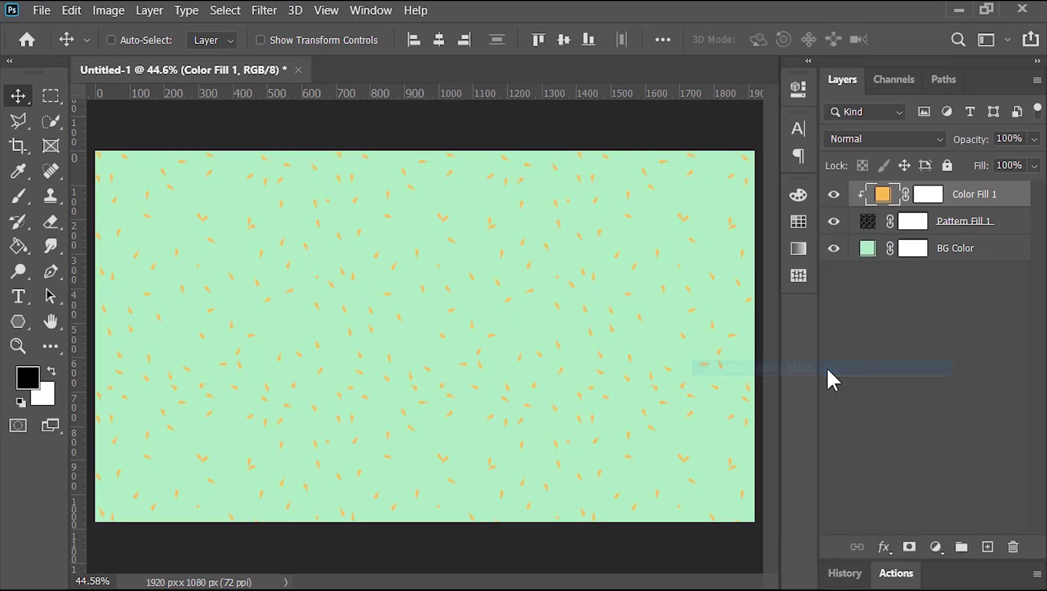
- Change the clipped fill layer's colour to #ff9c00
double_click(882, 195)
type("ff9c00")
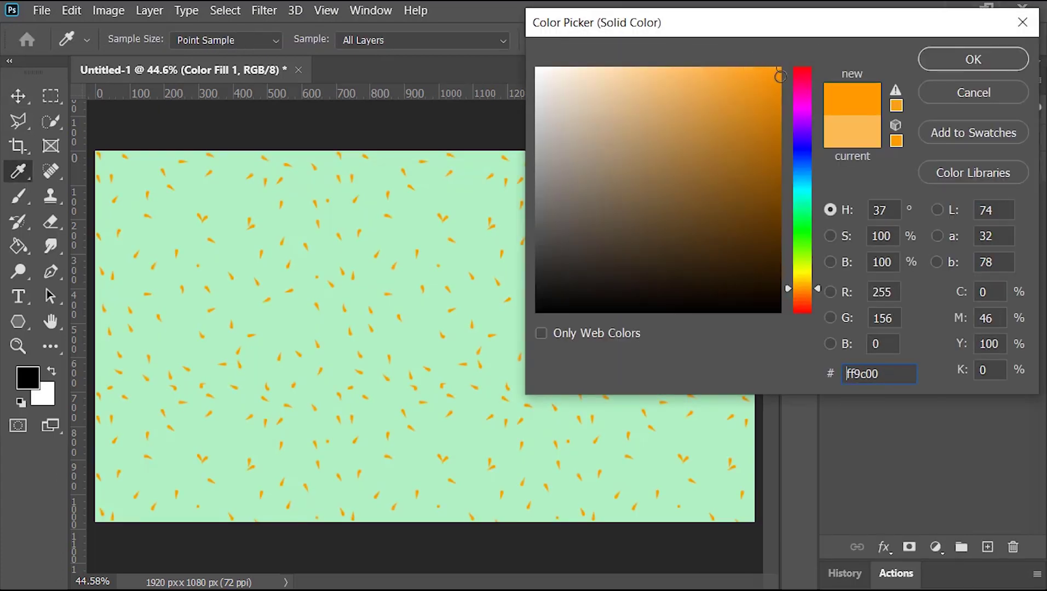
left_click(957, 57)
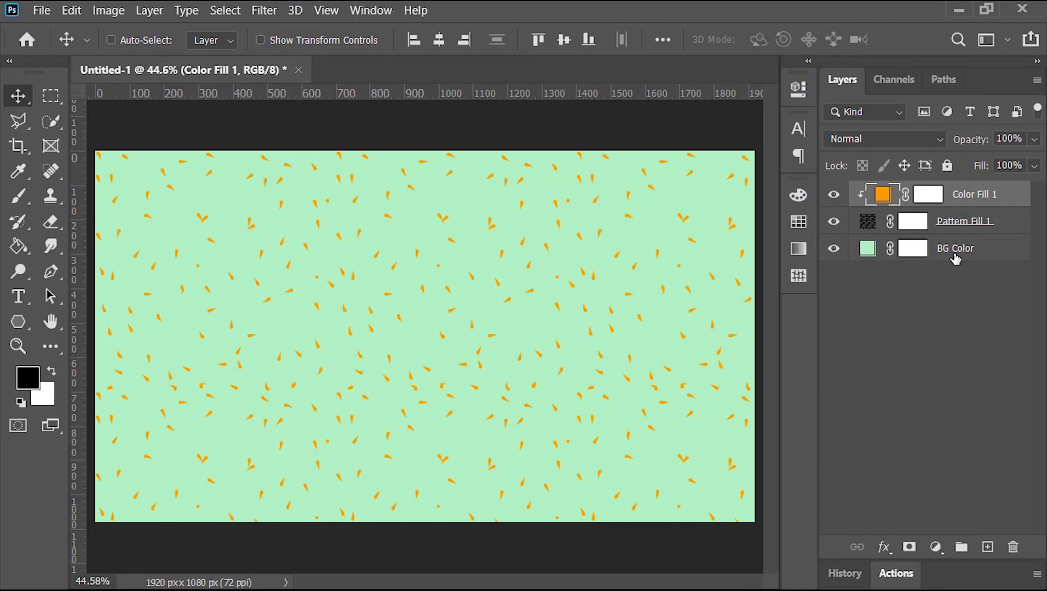
- Group the colour fill, pattern fill and BG Color layers and name the group Background
left_click(967, 258, "shift")
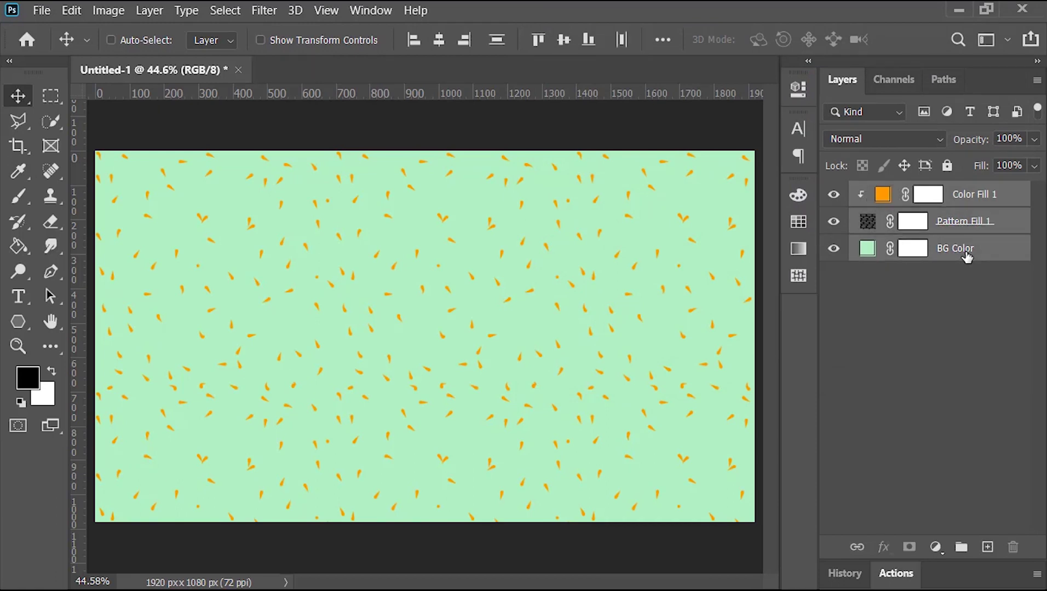
key("ctrl+g")
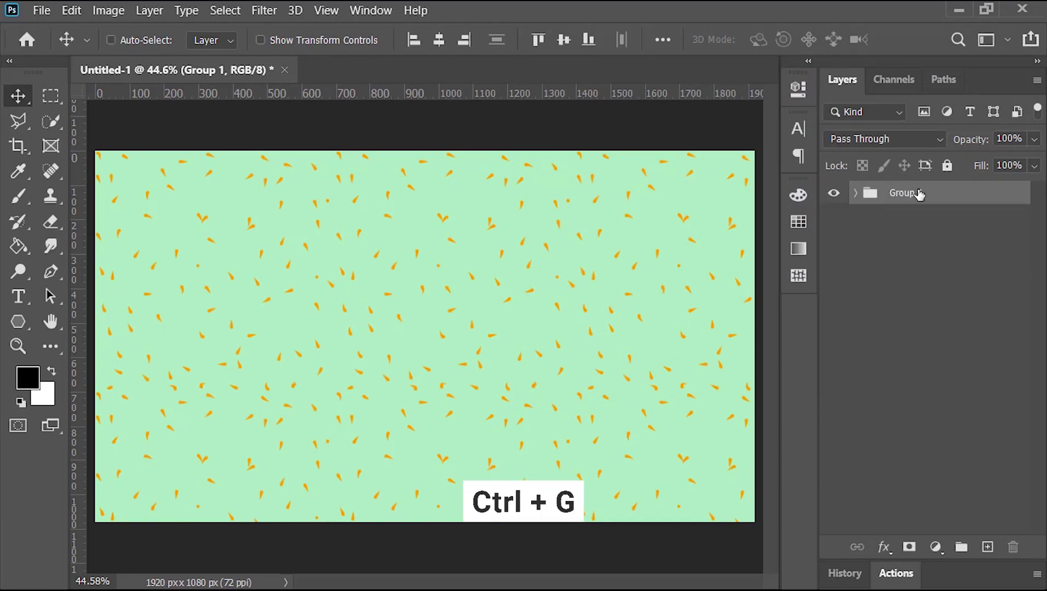
double_click(906, 193)
type("Background")
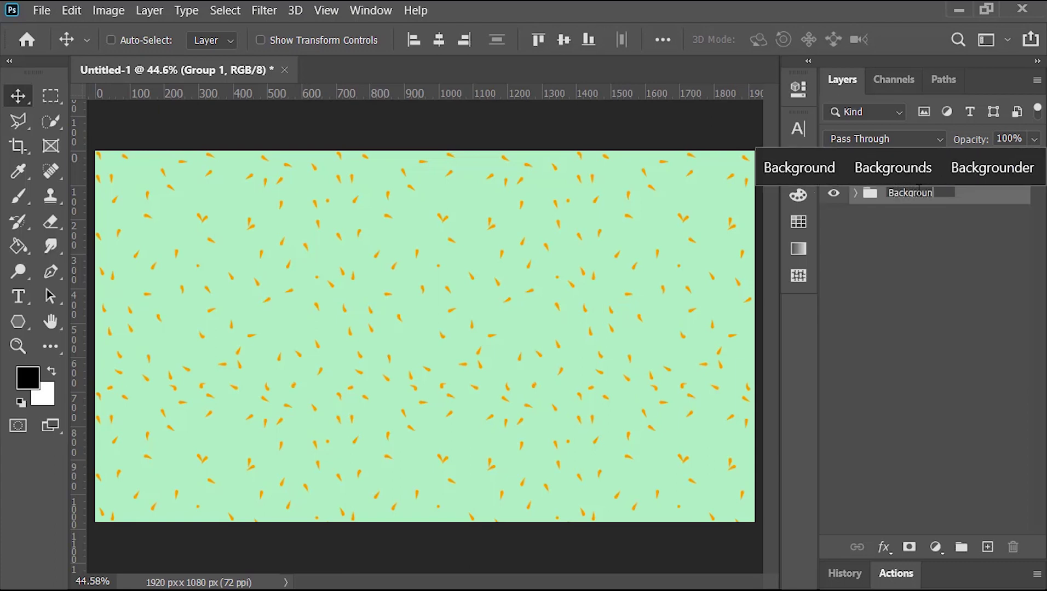
key("Return")
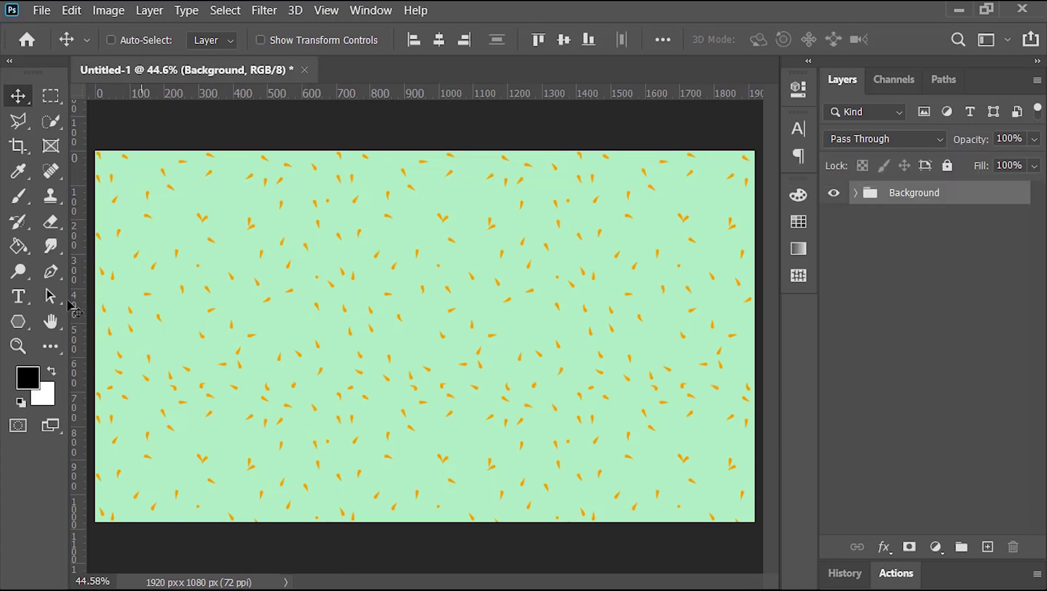
- Create a text layer above the Background group and enter the person's first name
left_click(20, 303)
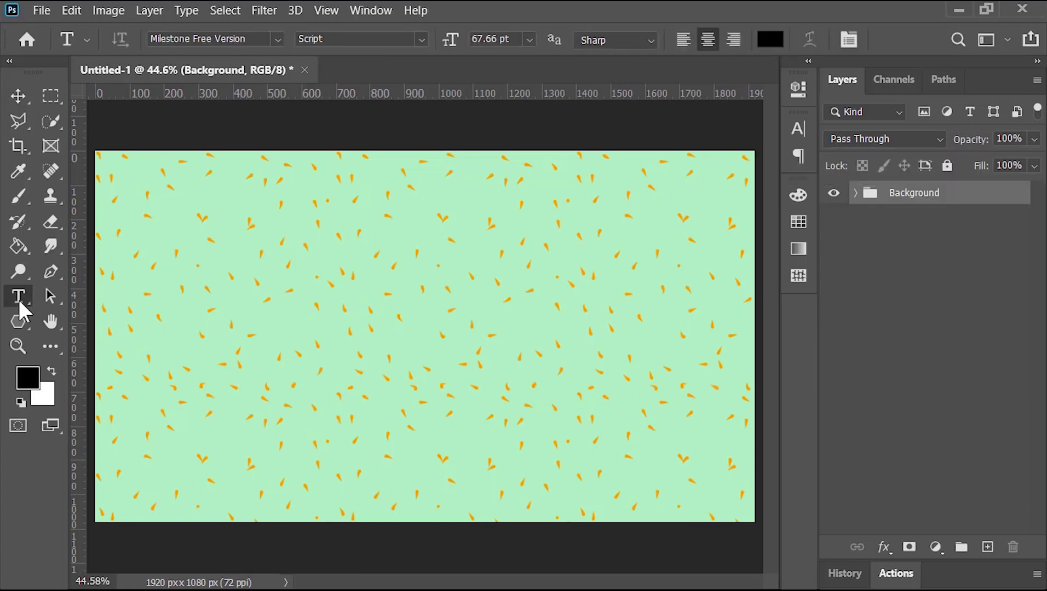
left_click(317, 340)
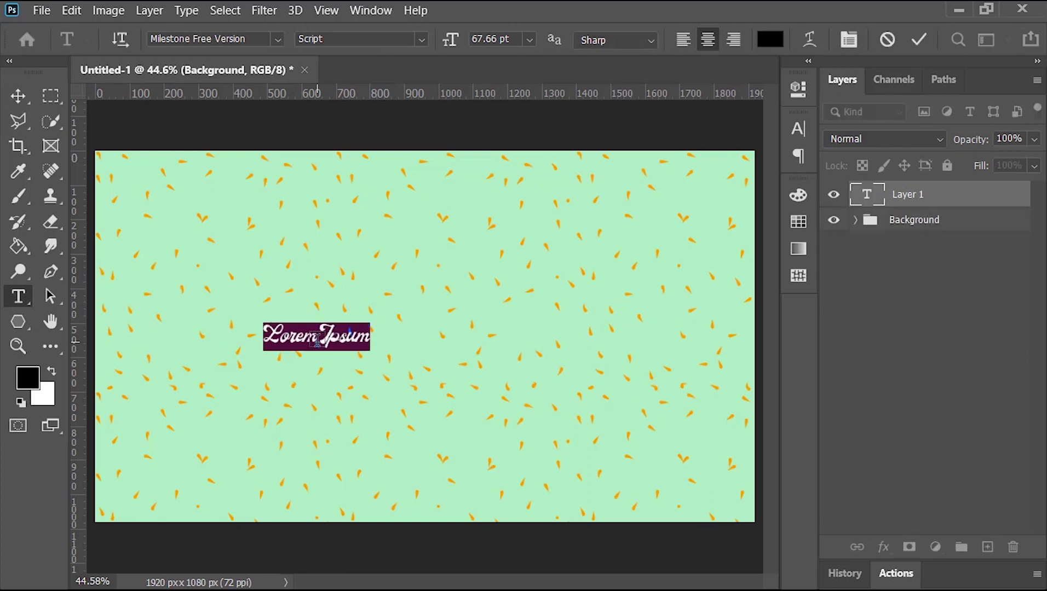
type("Waqas")
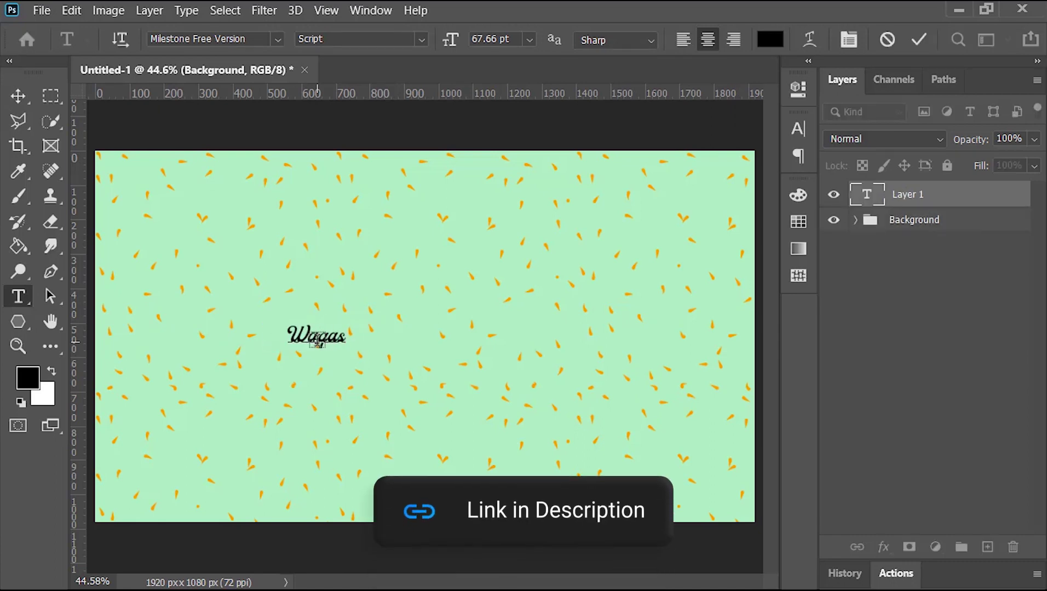
- Set the text size to 460 pt and move the text to the centre of the canvas
left_click_drag(347, 335, 276, 345)
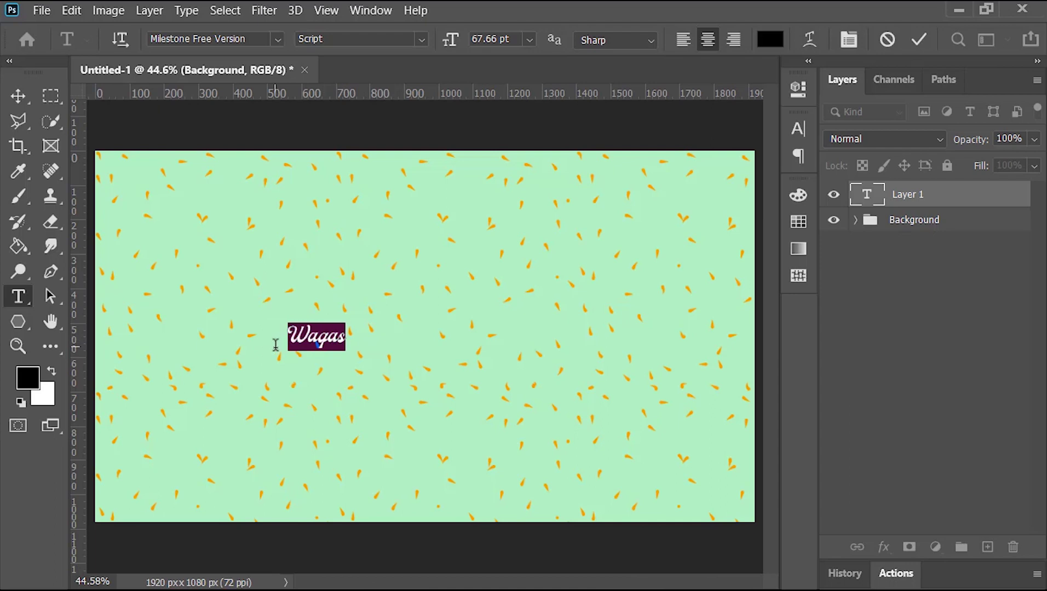
left_click(513, 38)
type("460")
key("Return")
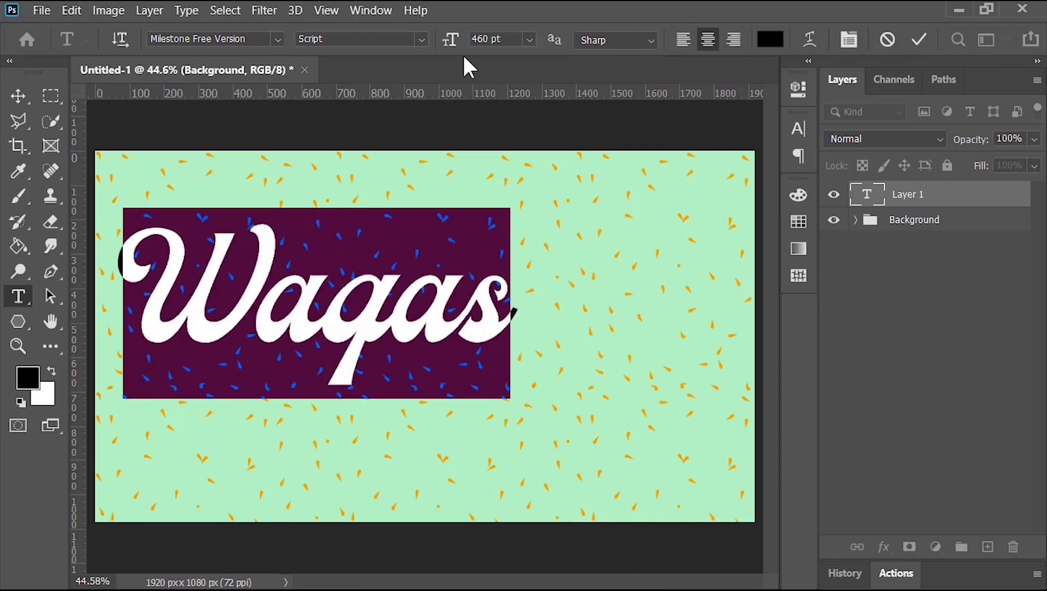
left_click(920, 41)
left_click(11, 97)
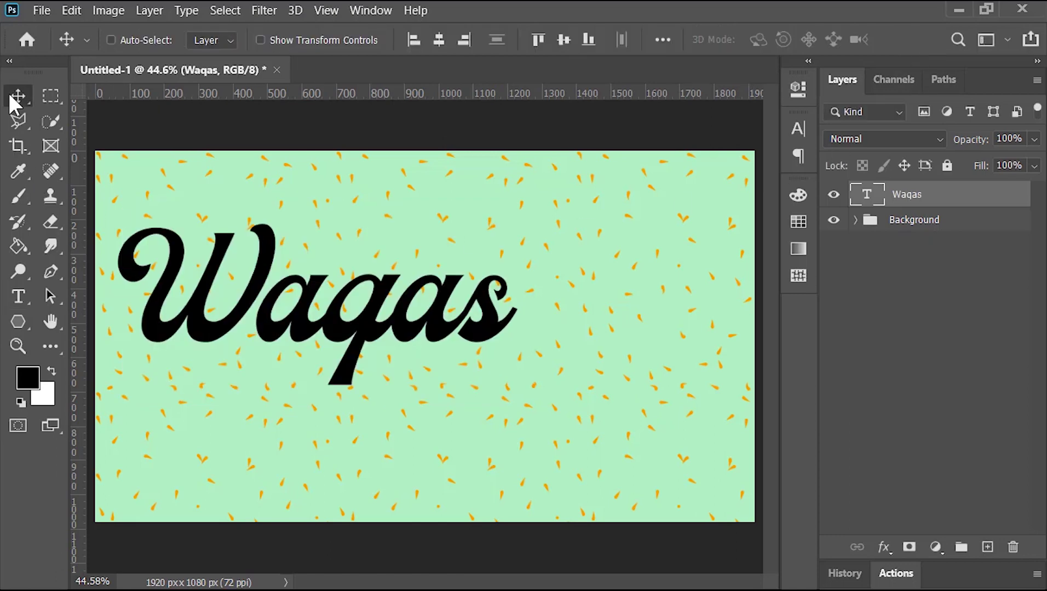
left_click_drag(366, 337, 474, 370)
- Convert the text layer to a smart object and rename it as Text
right_click(986, 201)
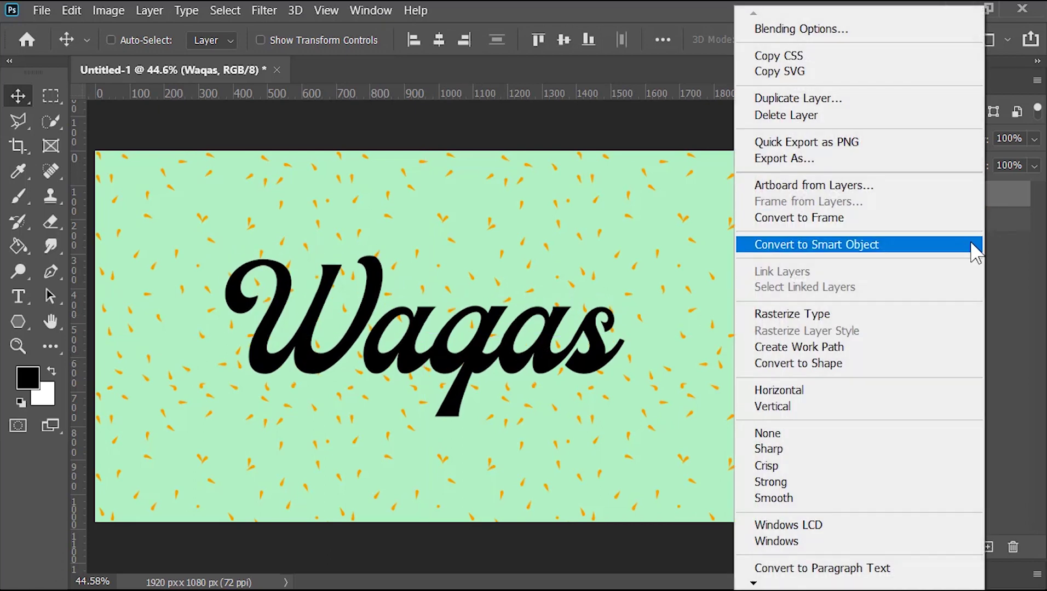
left_click(975, 252)
double_click(903, 194)
type("Text")
key("Return")
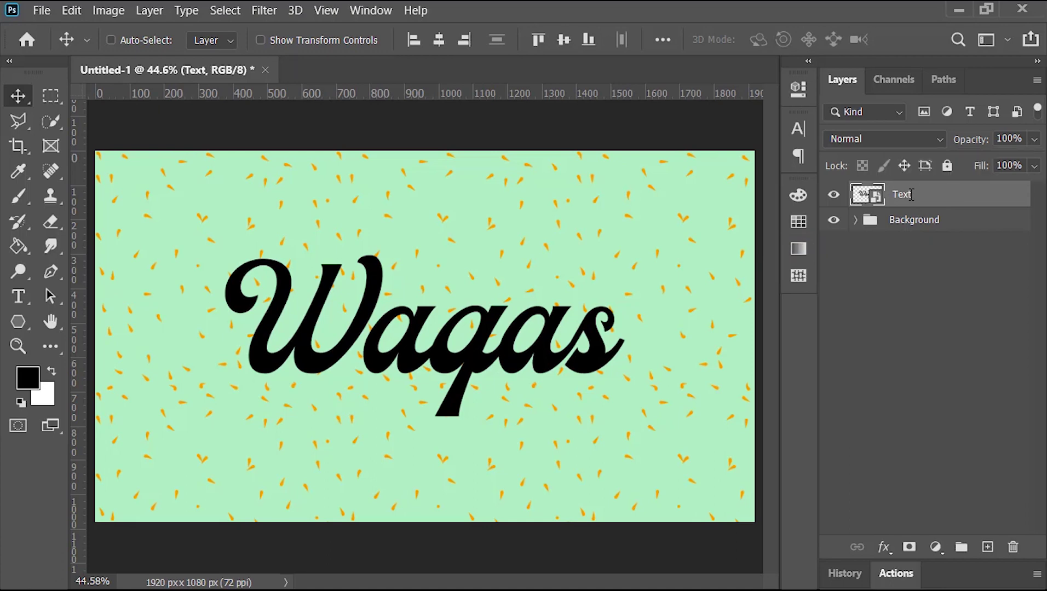
- Add a black 30 px outside Stroke to the Text smart object
right_click(866, 201)
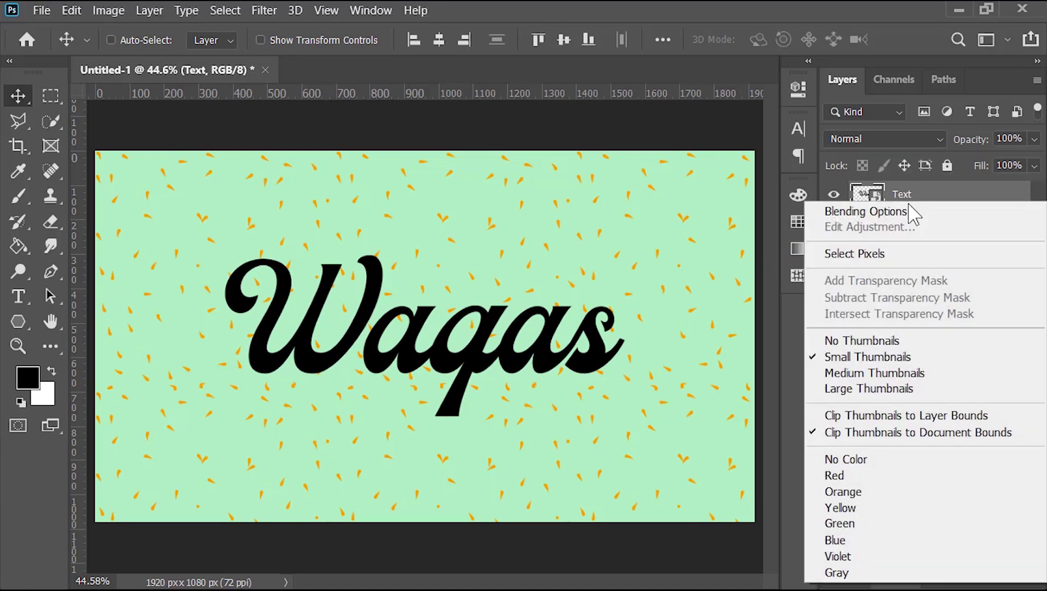
left_click(940, 215)
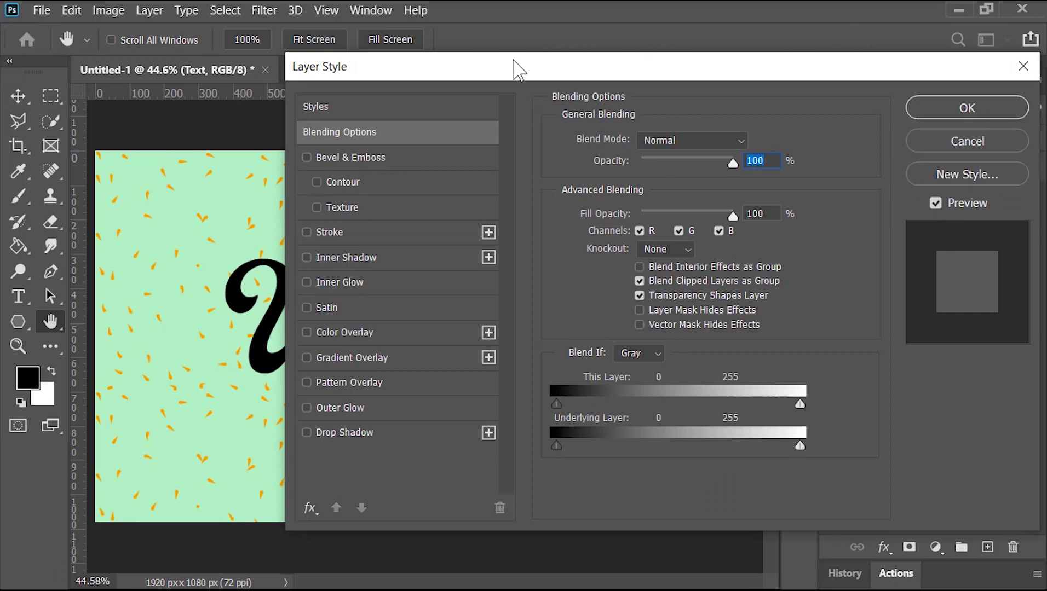
left_click_drag(516, 63, 677, 38)
left_click(529, 214)
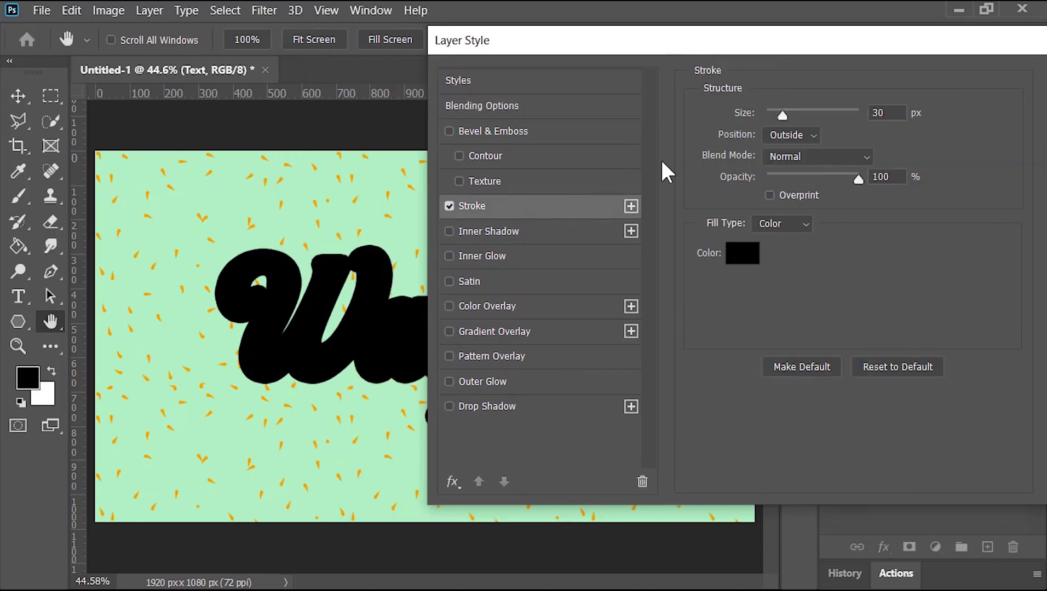
left_click(743, 253)
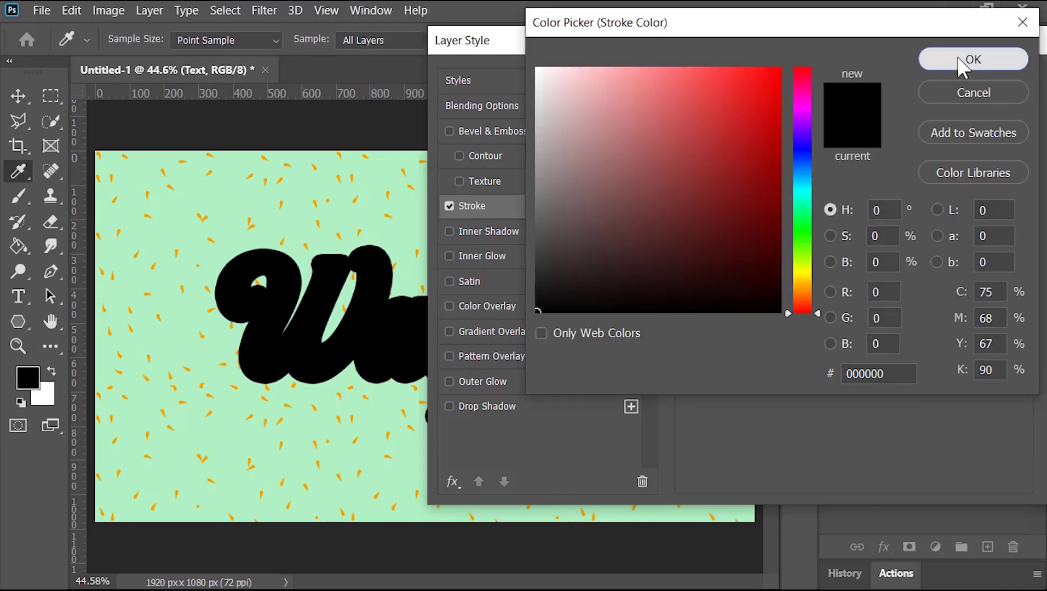
left_click(957, 56)
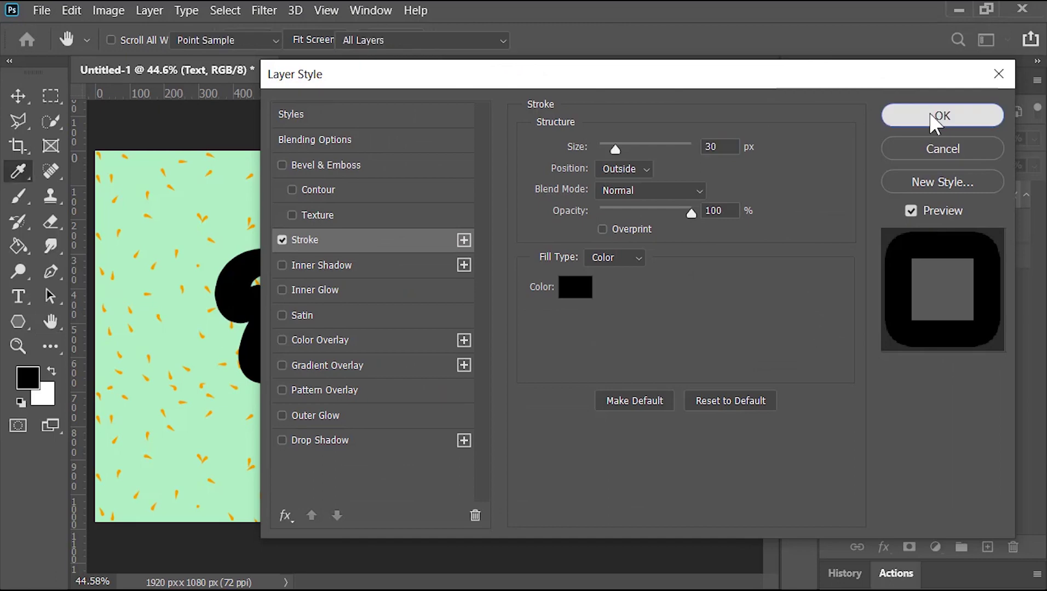
left_click(929, 113)
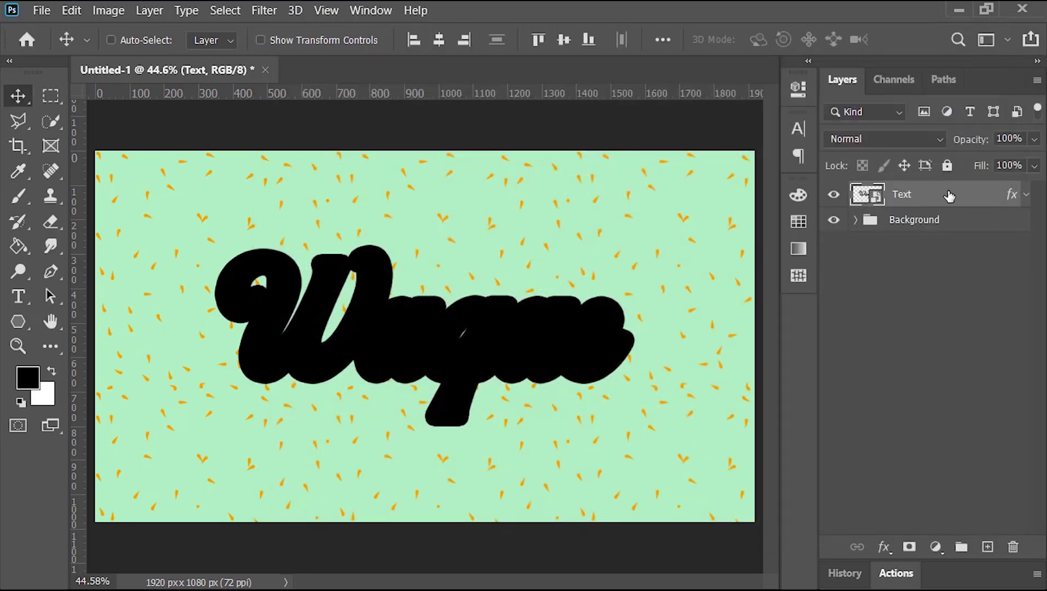
- Group the Text layer and enable a Gradient Overlay on the new group
key("ctrl+g")
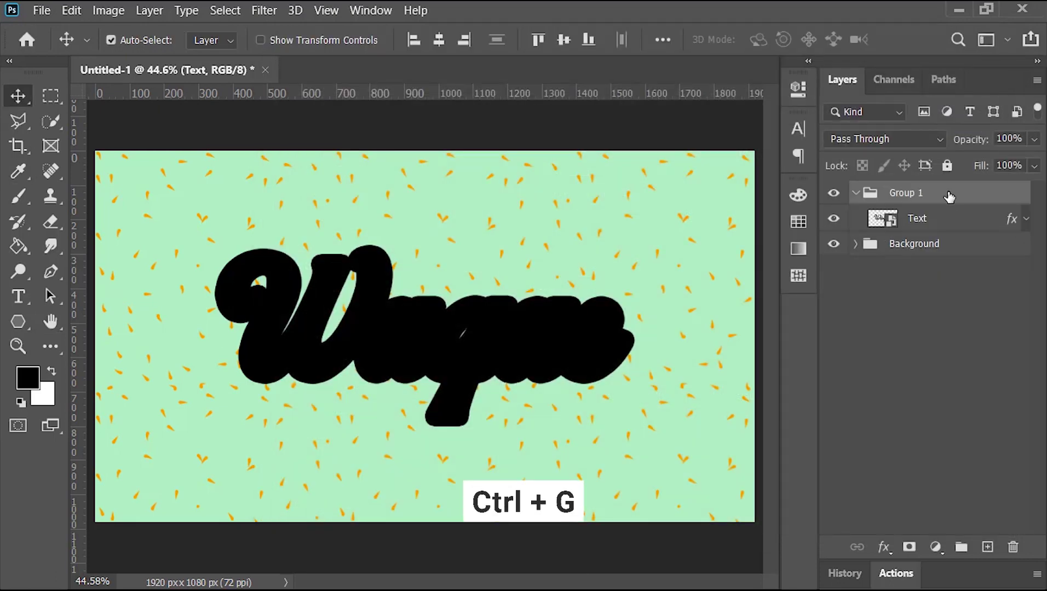
left_click(856, 193)
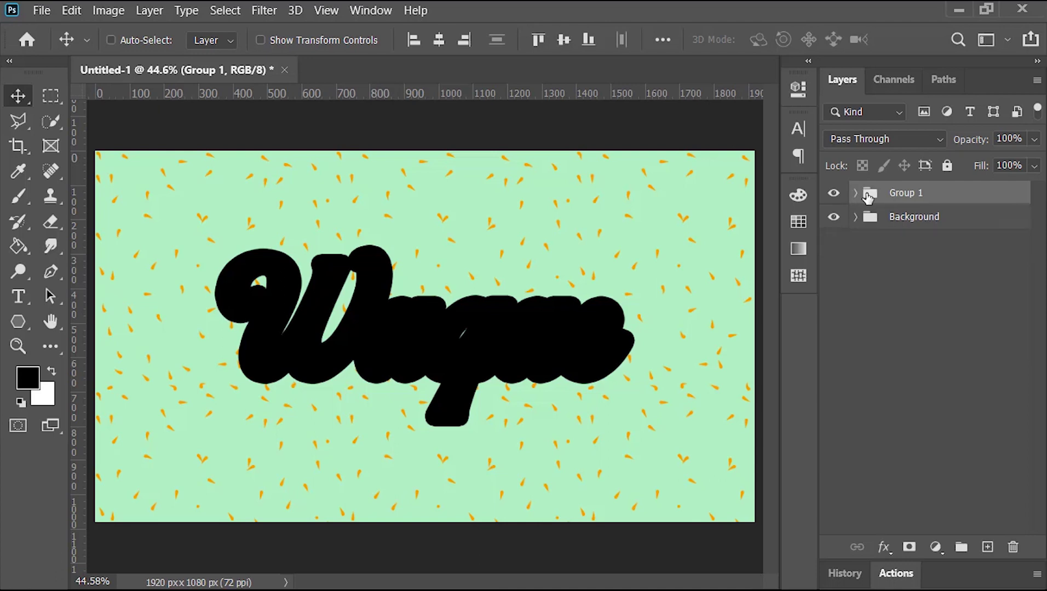
right_click(867, 197)
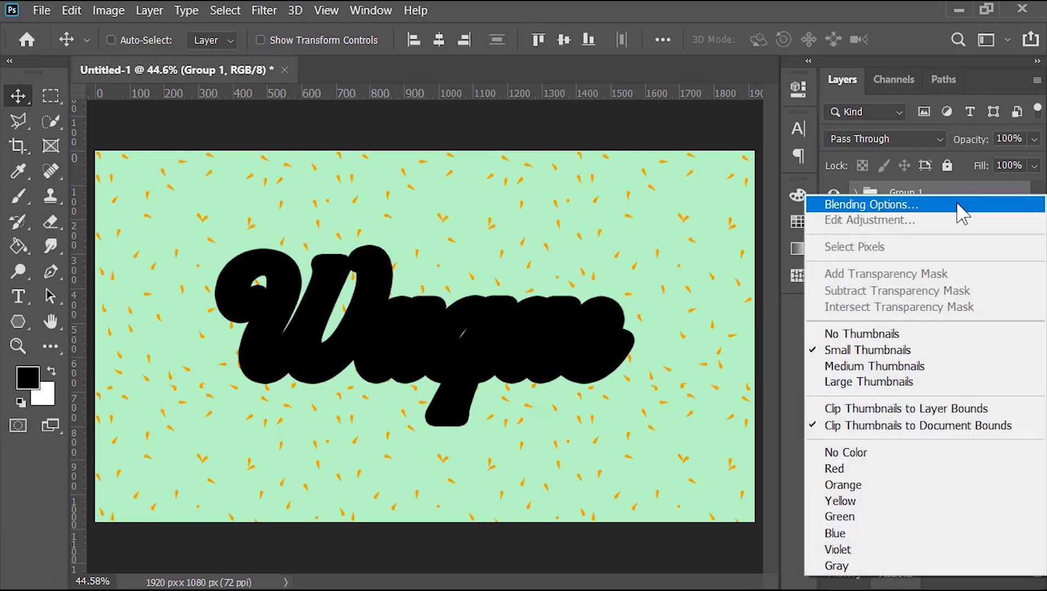
left_click(958, 205)
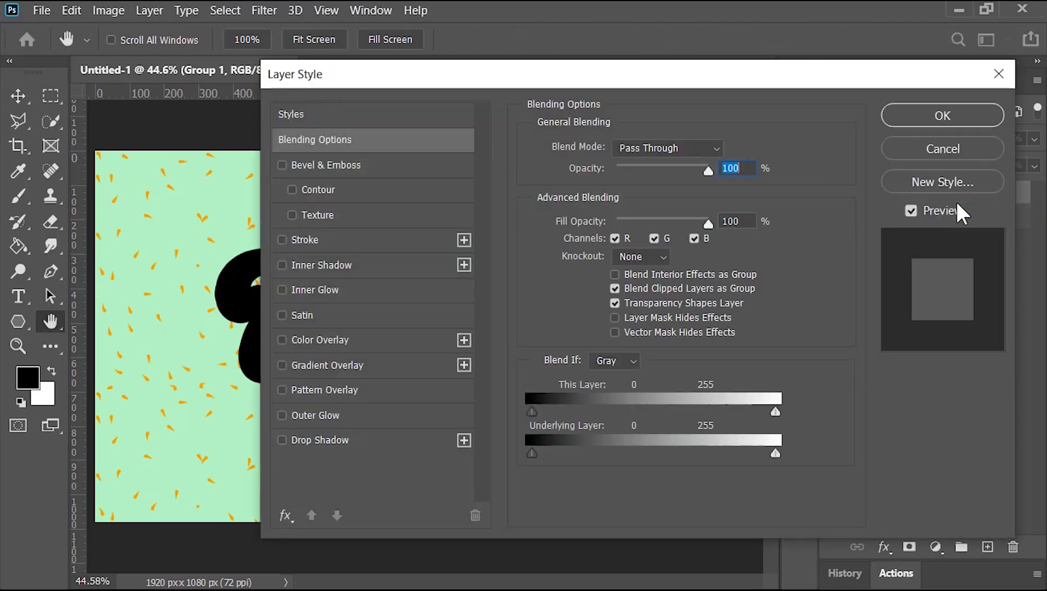
left_click_drag(613, 82, 766, 35)
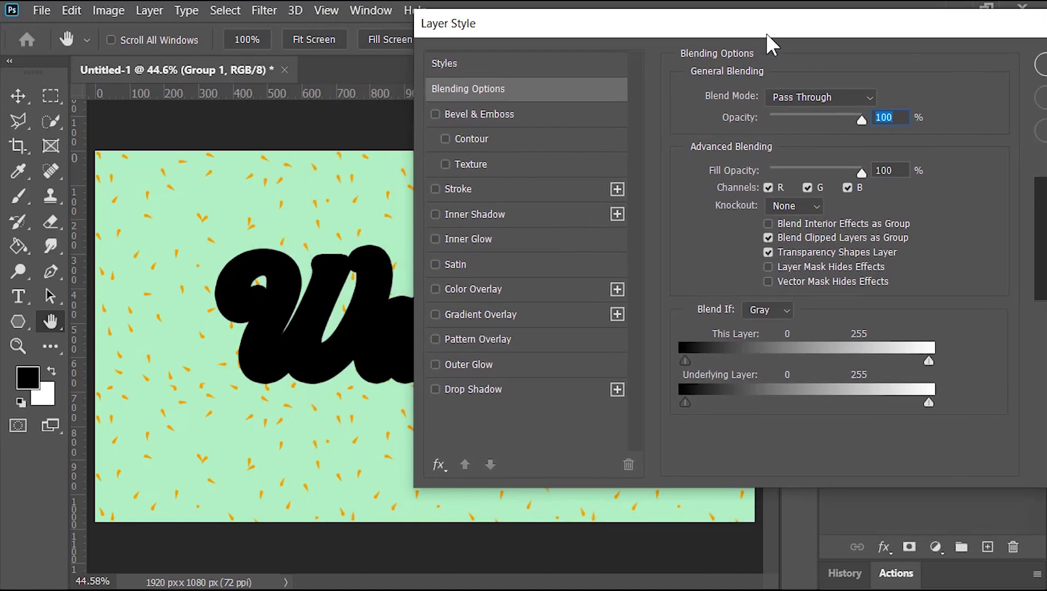
left_click(554, 304)
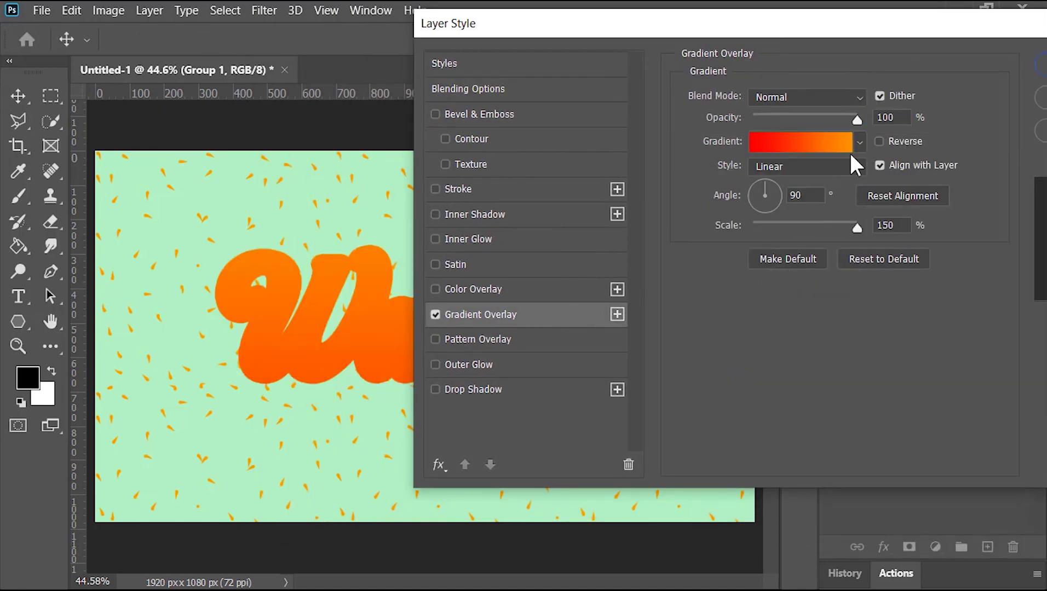
- Choose the yellow-to-red gradient preset from the Oranges folder for the group's Gradient Overlay
left_click(859, 141)
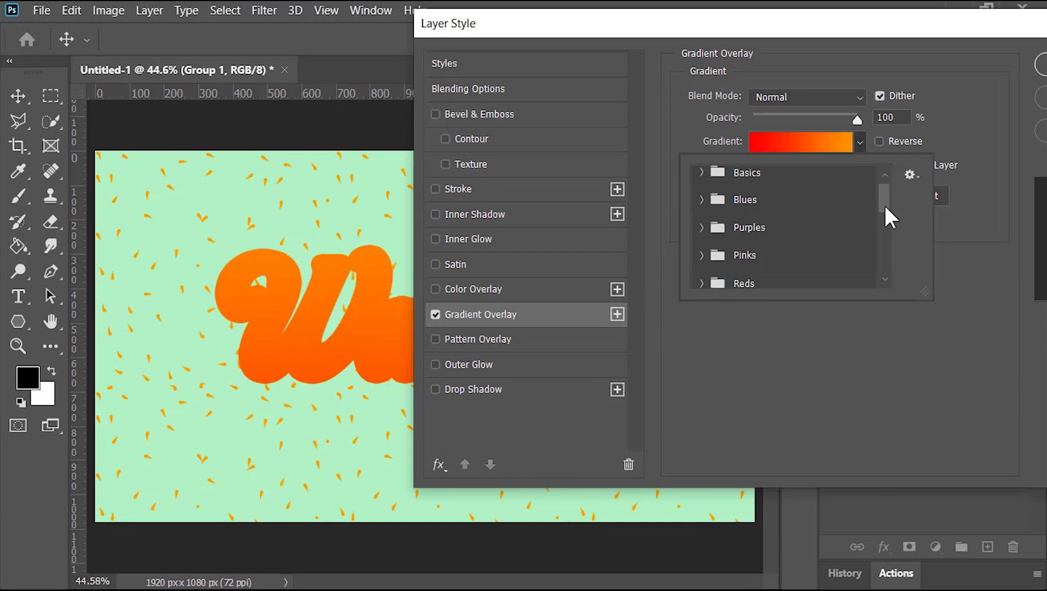
scroll(888, 219, "down", 3)
left_click(701, 241)
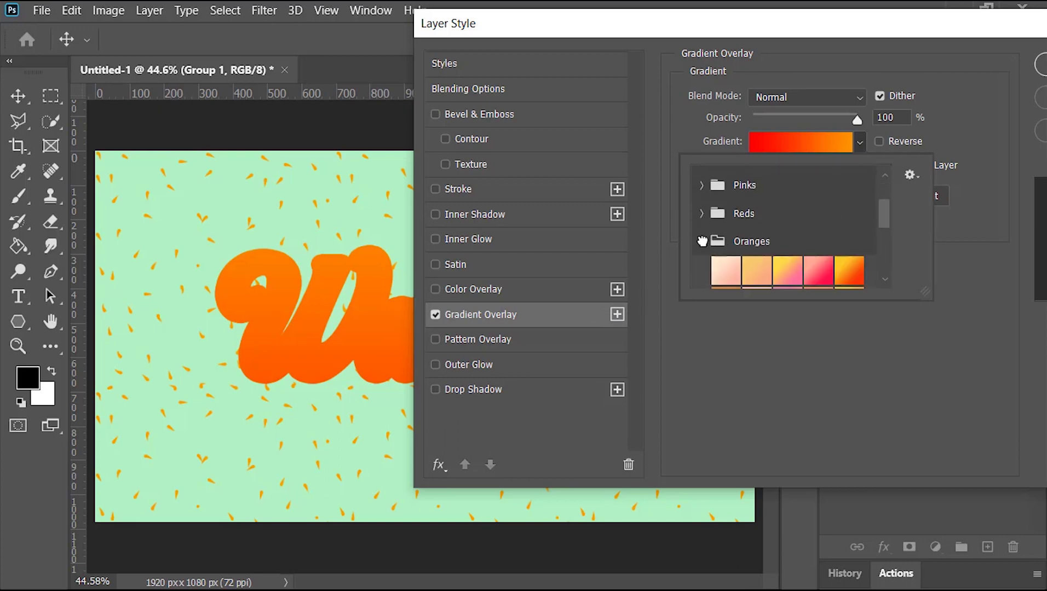
left_click_drag(883, 210, 883, 235)
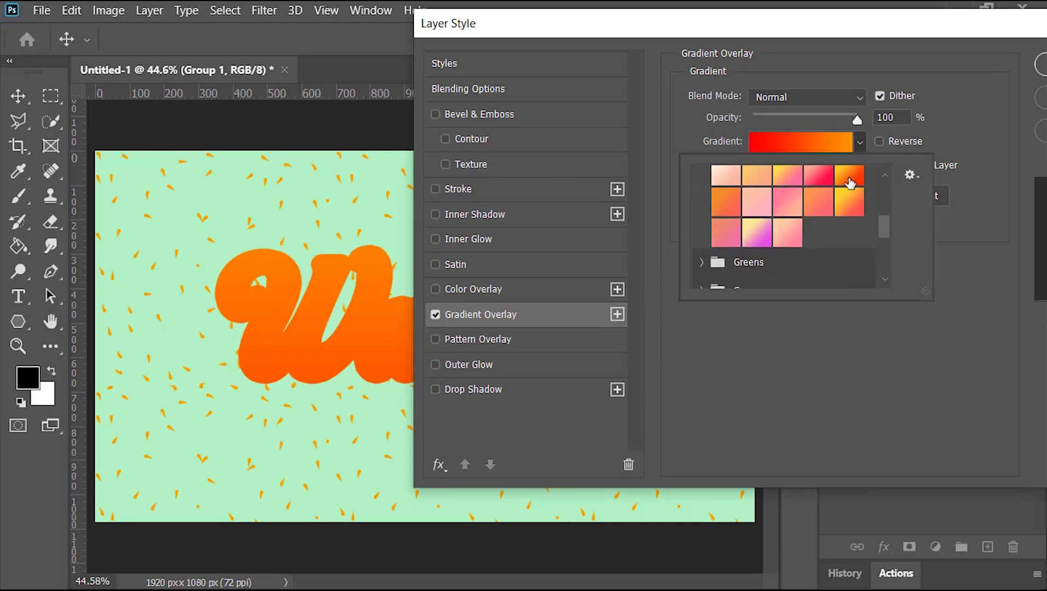
left_click(848, 177)
left_click(980, 87)
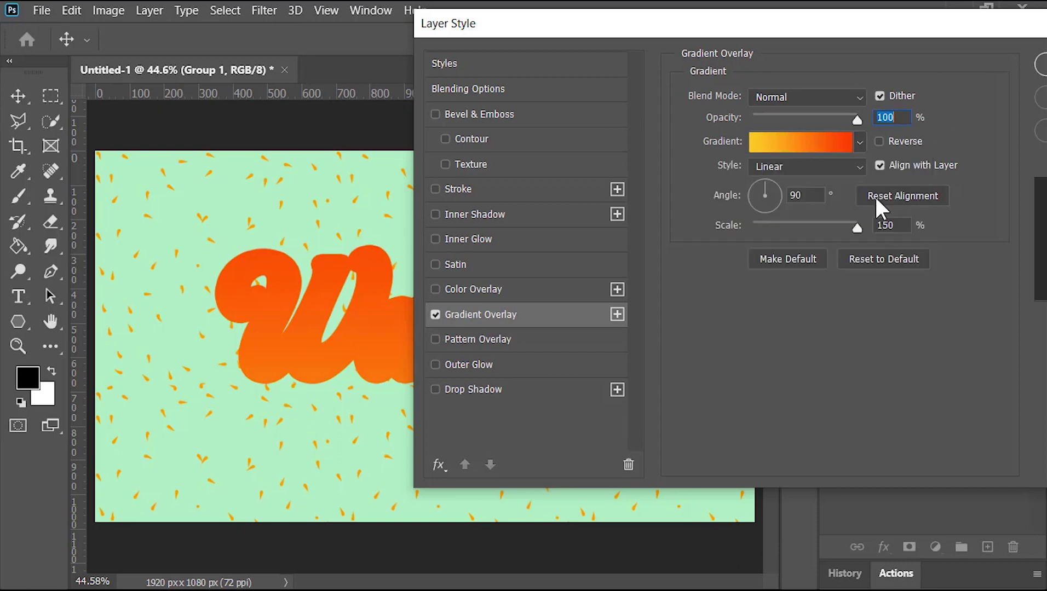
- Set the gradient angle to 110° and apply the overlay to the group
left_click(817, 194)
type("110")
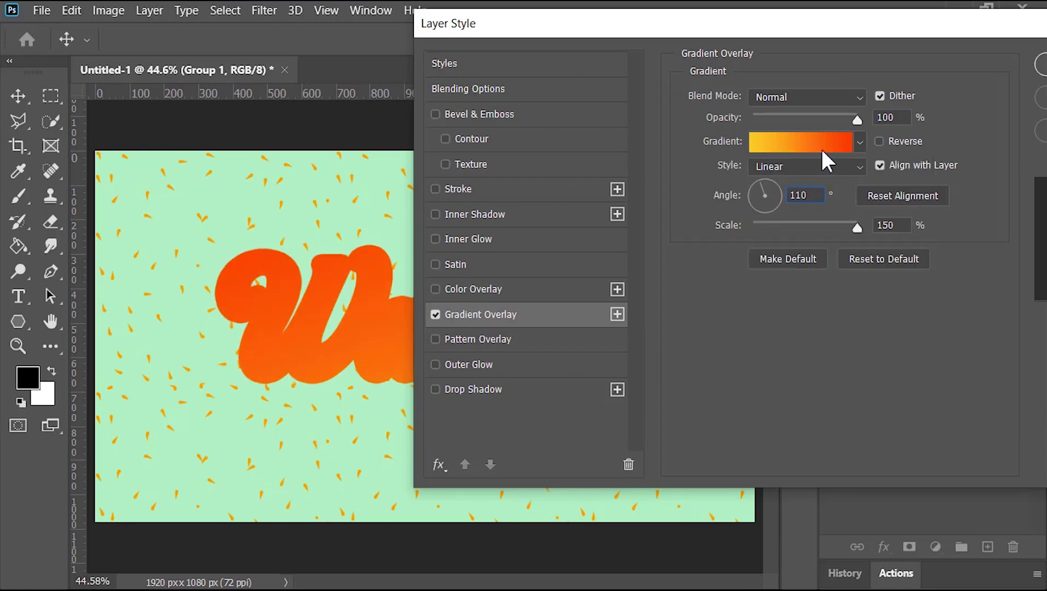
left_click_drag(834, 28, 707, 67)
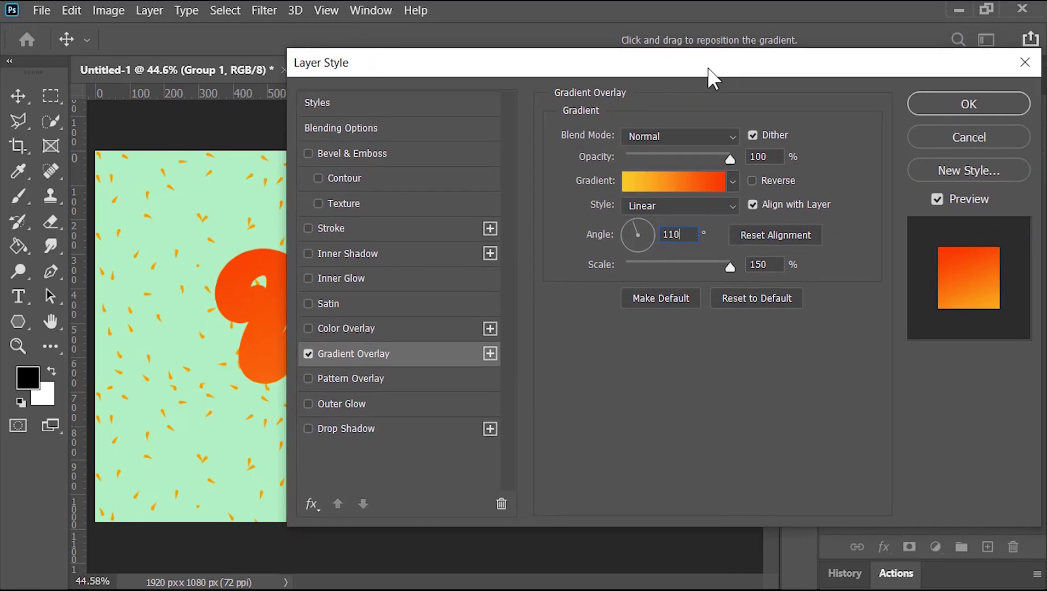
left_click(950, 104)
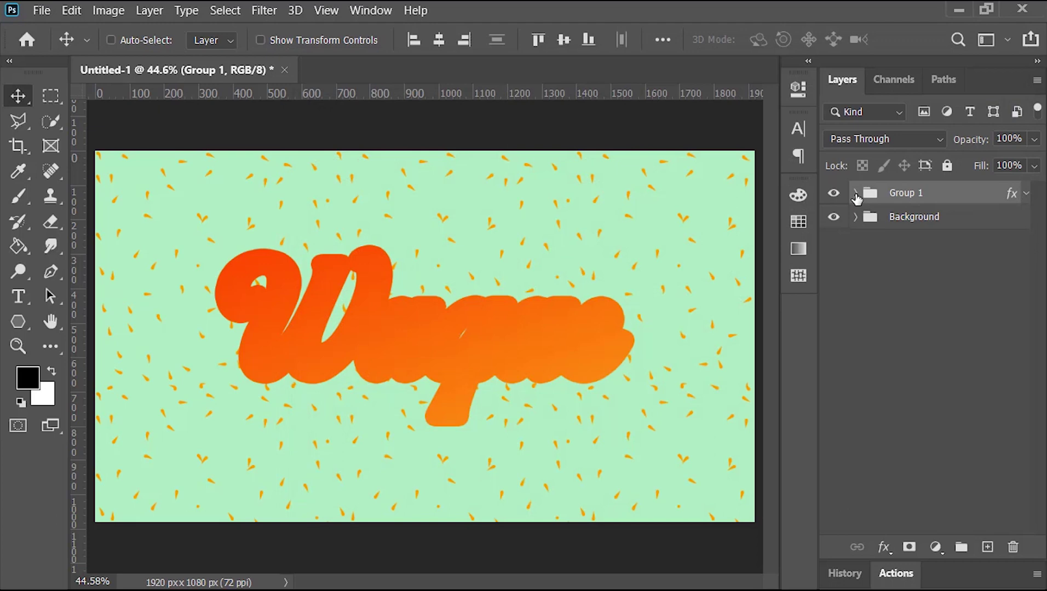
- Duplicate the Text layer out of its group to the top of the layer stack and delete the copy's layer style
left_click(856, 195)
left_click(932, 220)
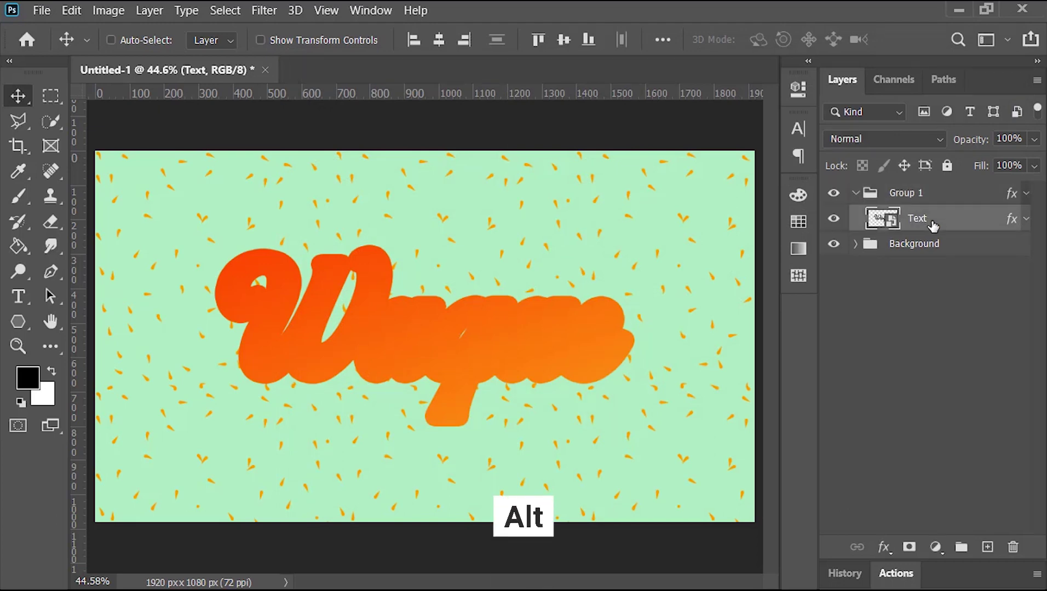
left_click_drag(932, 221, 946, 189)
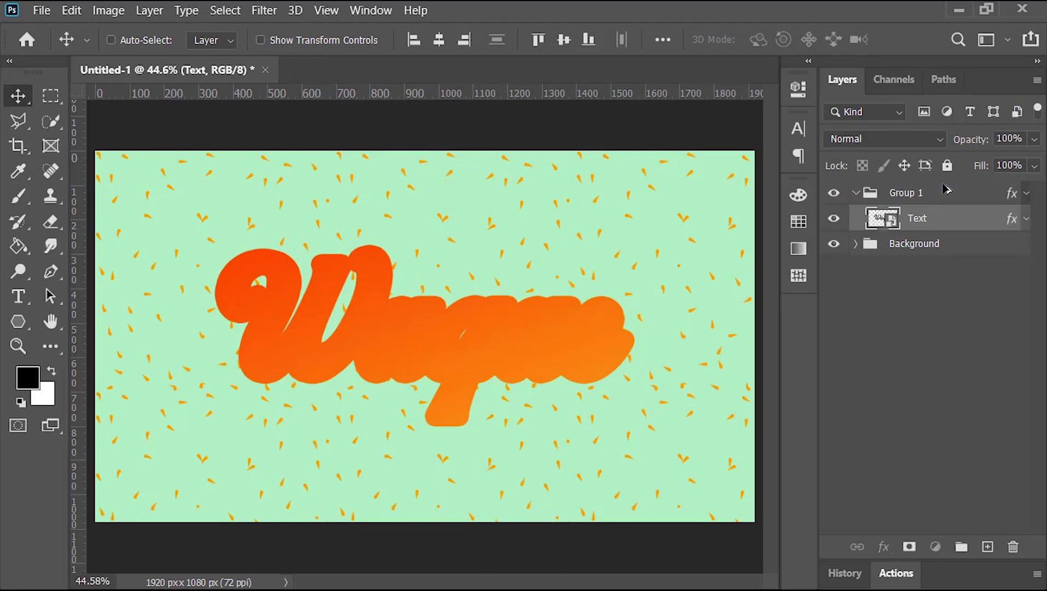
left_click(856, 220)
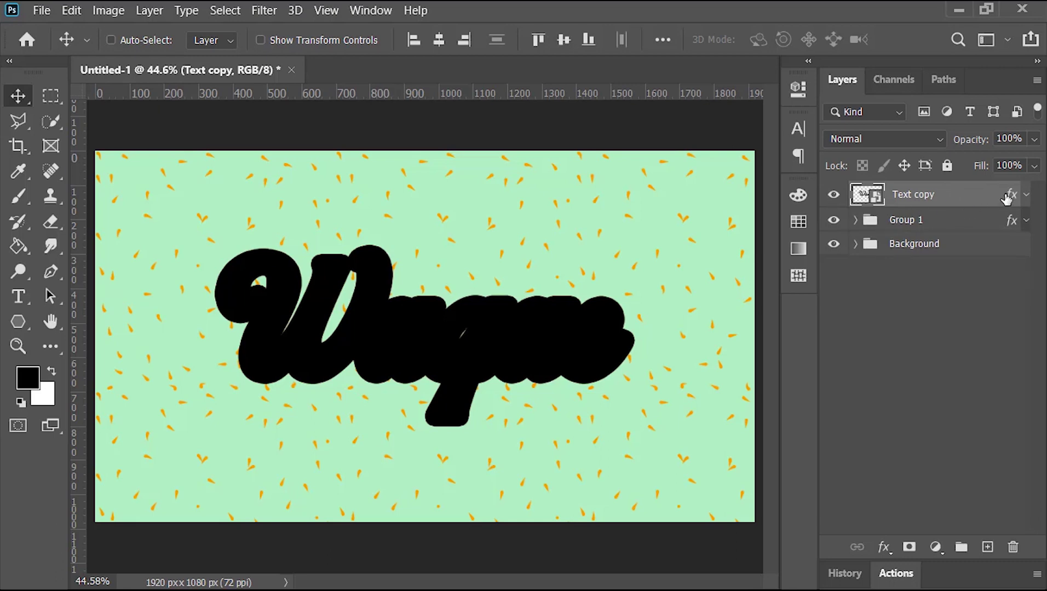
left_click_drag(1010, 195, 1017, 547)
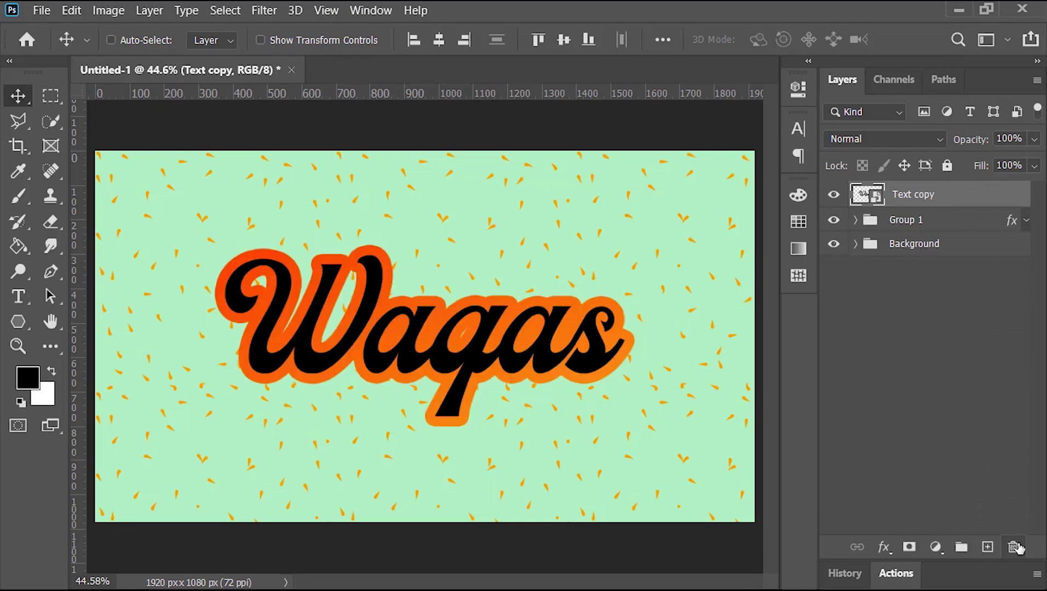
- Apply a solid white Color Overlay to the Text copy layer and collapse its effects list
right_click(868, 195)
left_click(963, 207)
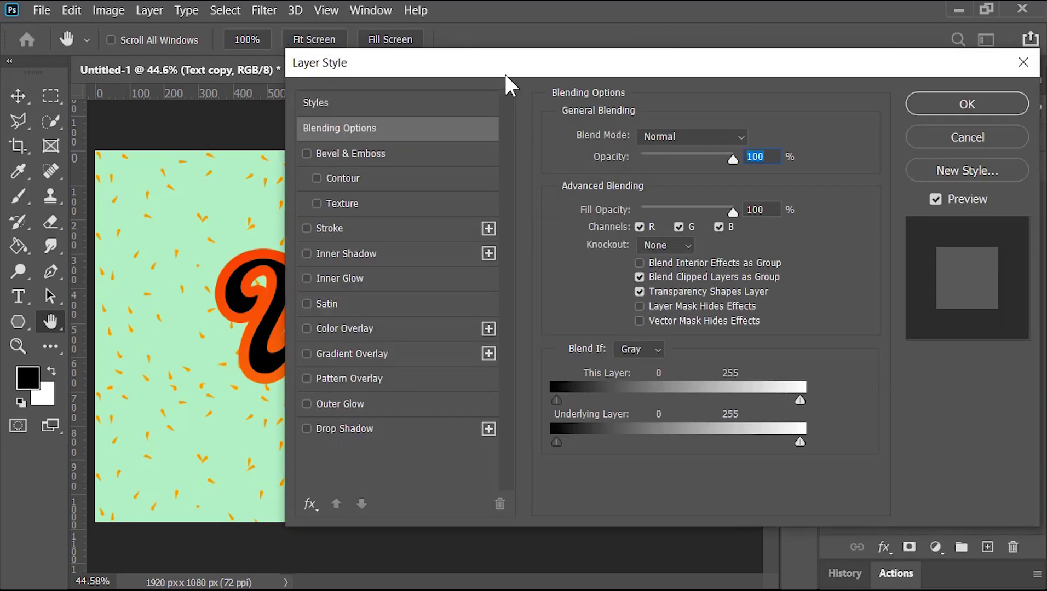
left_click_drag(531, 64, 679, 36)
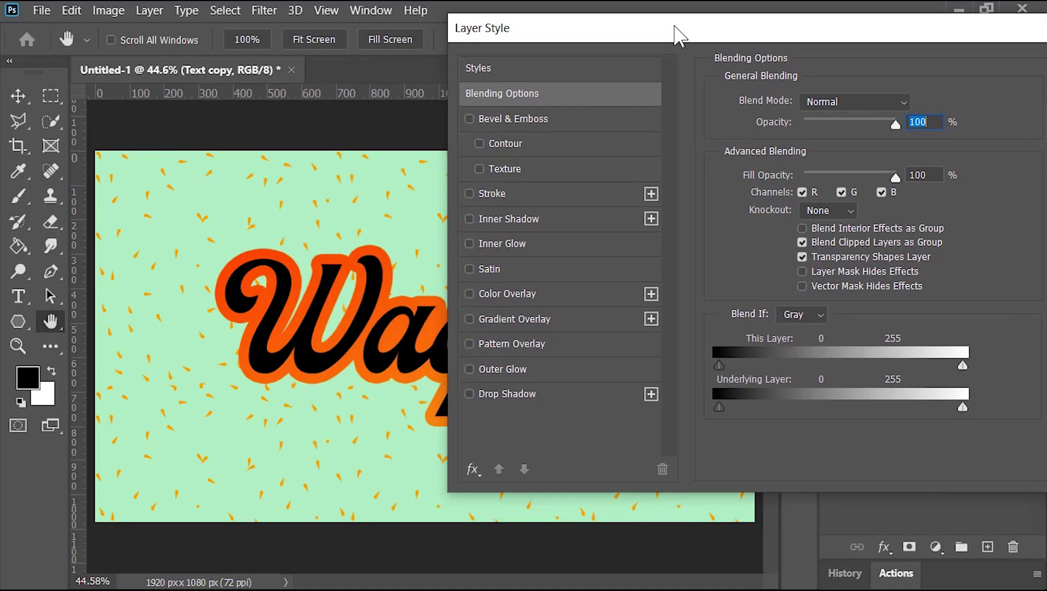
left_click(575, 293)
left_click(912, 104)
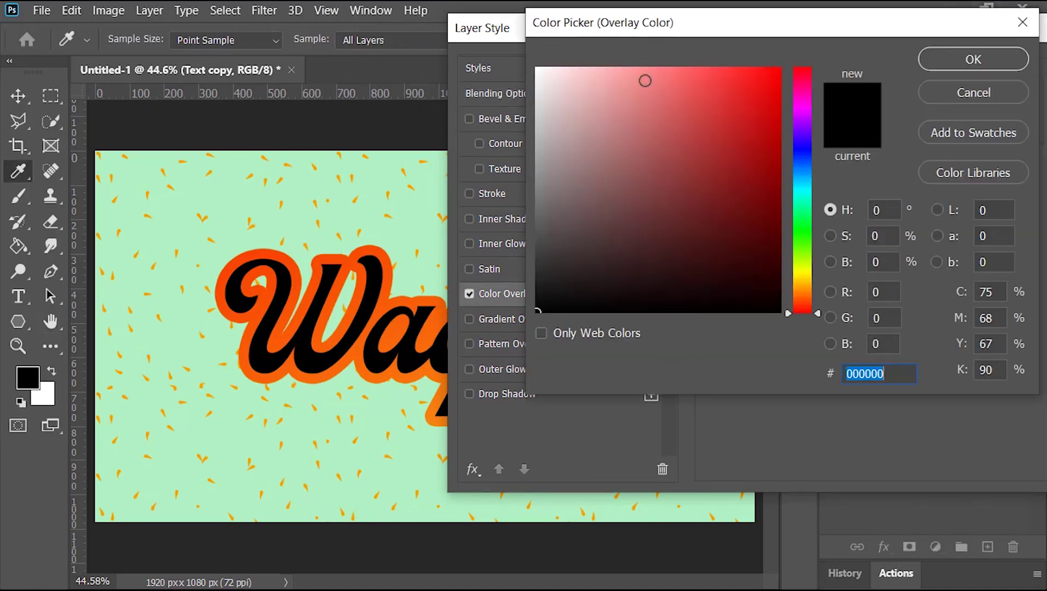
left_click_drag(645, 78, 534, 65)
left_click(942, 59)
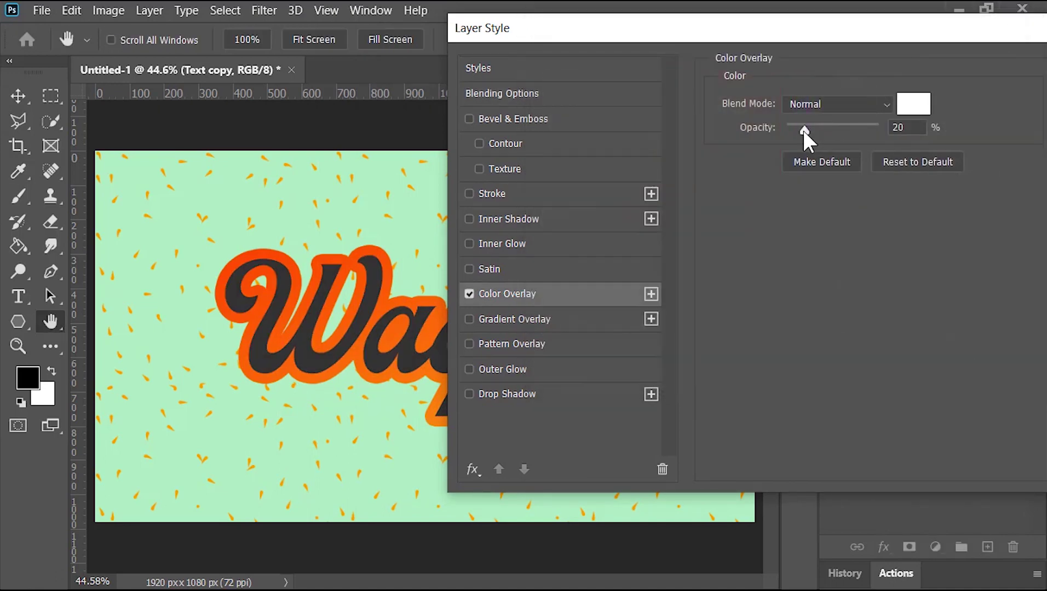
left_click_drag(918, 52, 696, 71)
key("Return")
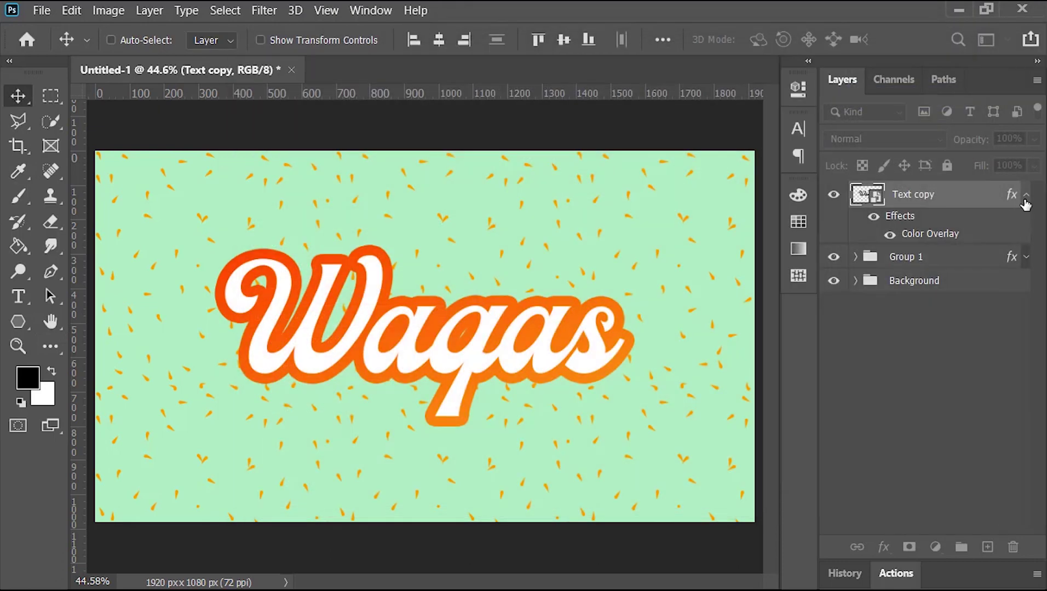
left_click(1025, 195)
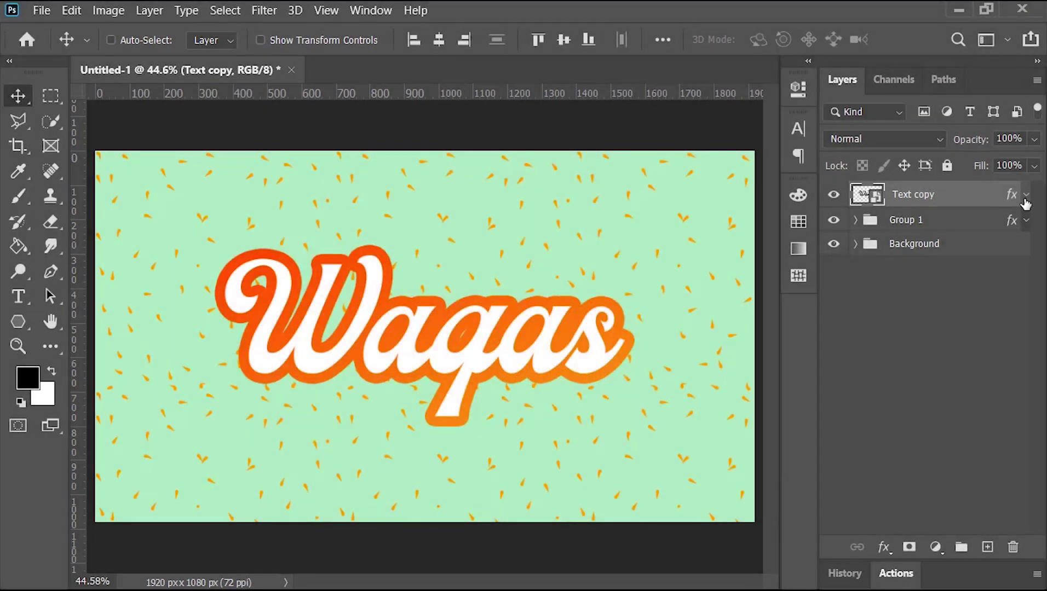
- Duplicate the grouped Text layer to a position between Group 1 and the Background group, then collapse Group 1
left_click(951, 222)
left_click(855, 220)
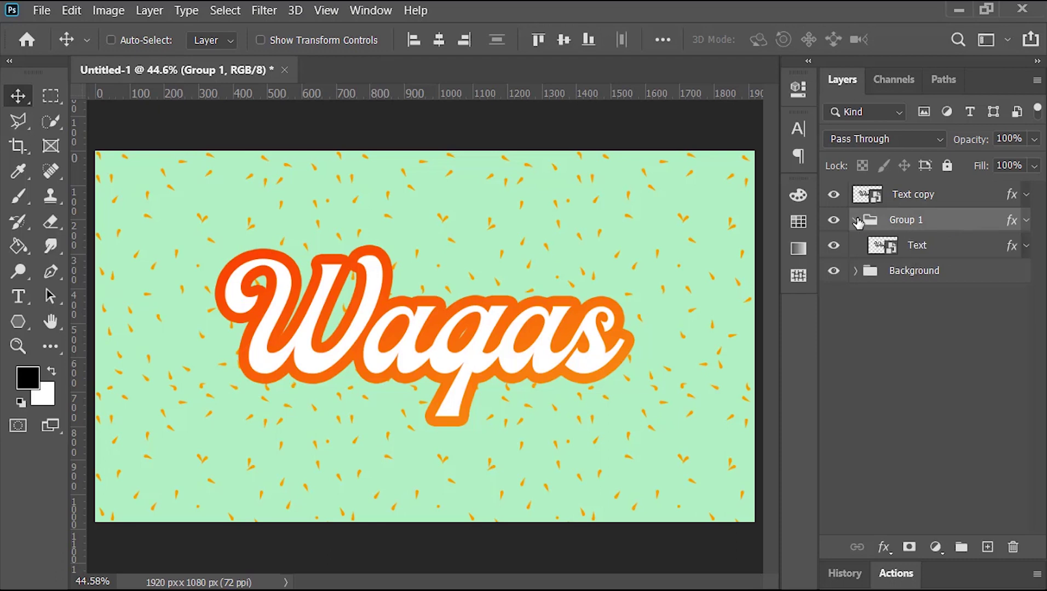
left_click(953, 250)
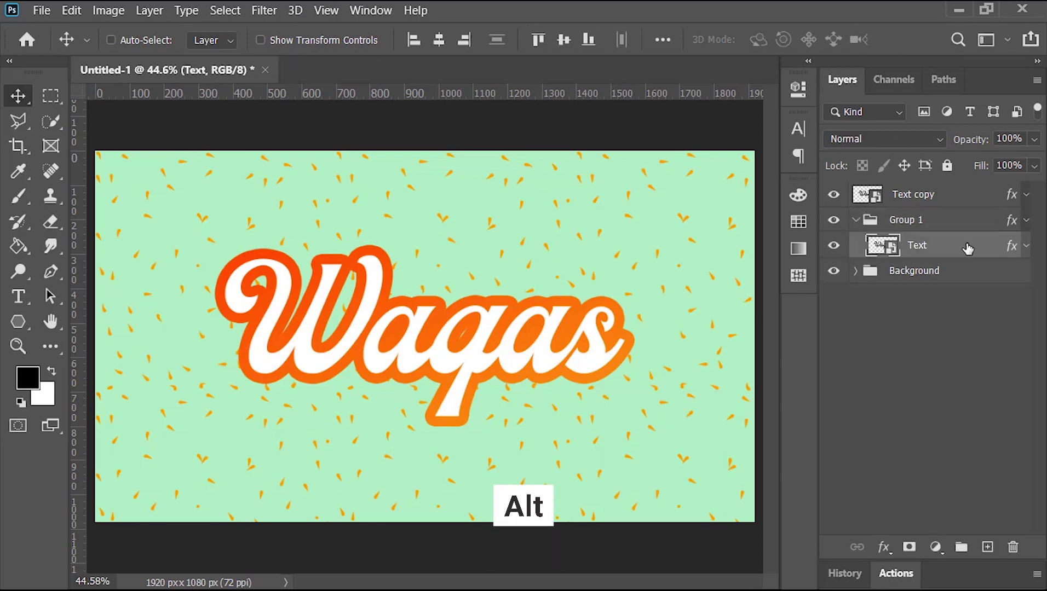
left_click_drag(933, 250, 1000, 266)
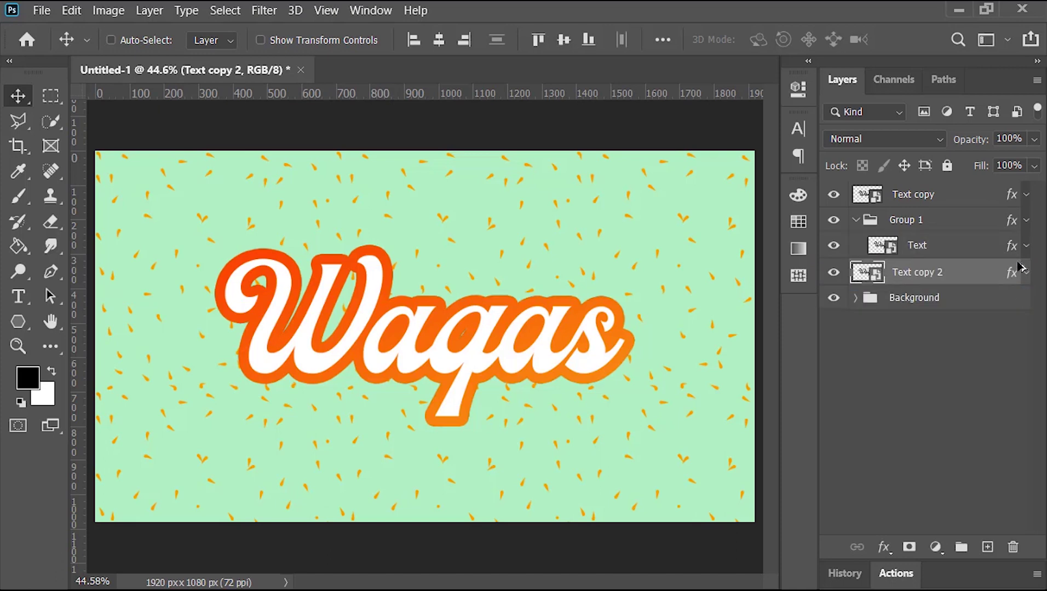
left_click(855, 220)
- Create a new action named 3D Action and start recording it
left_click(364, 16)
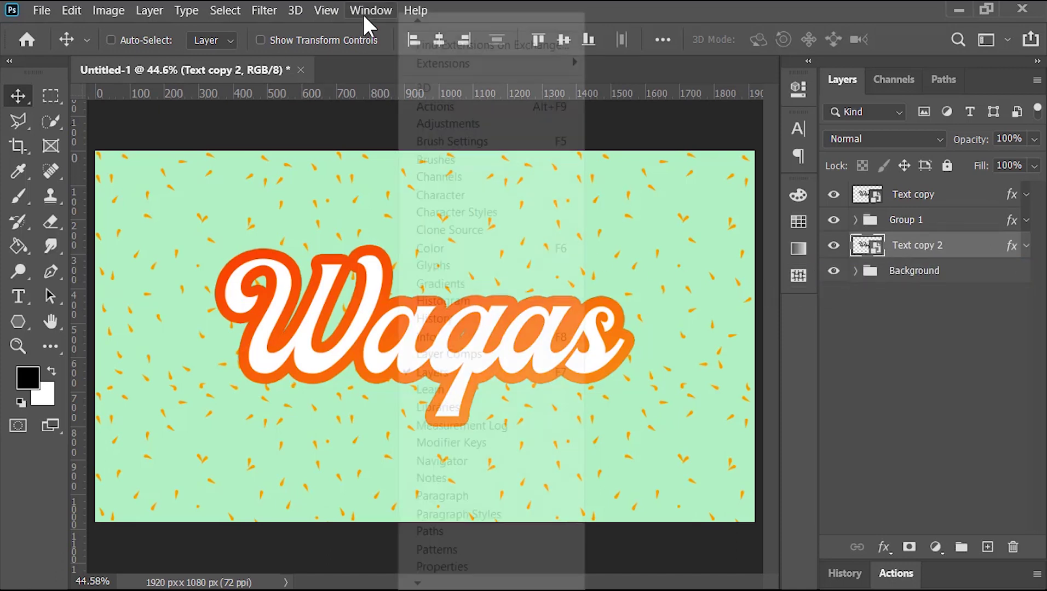
left_click(435, 108)
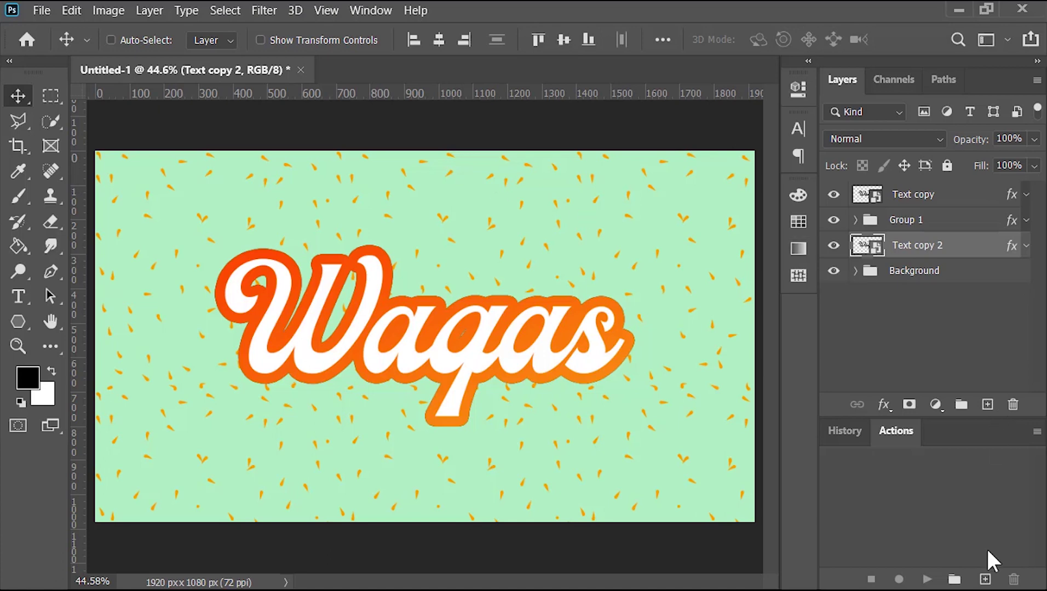
left_click(986, 579)
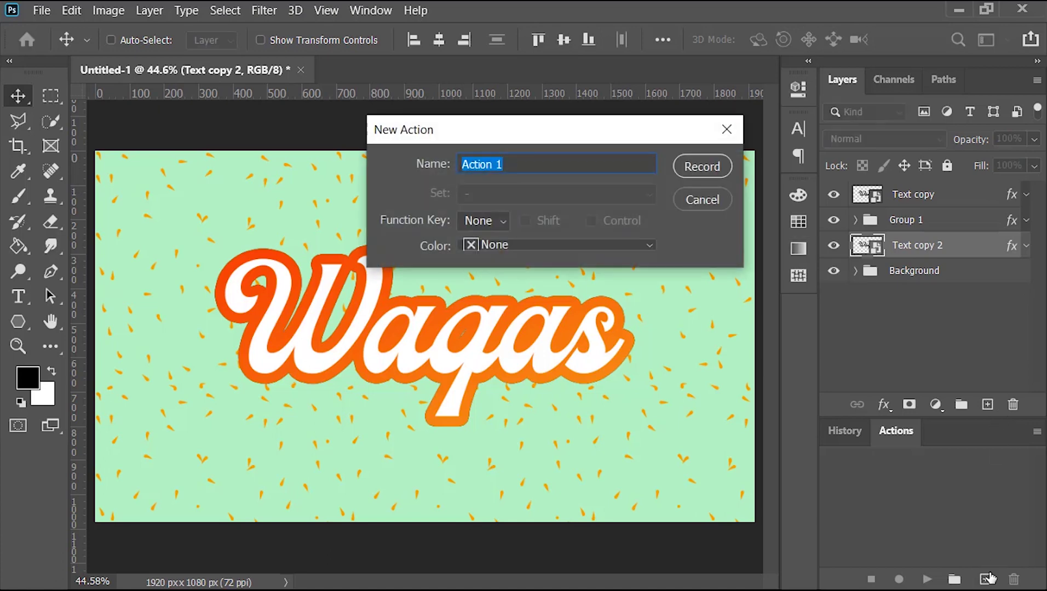
type("3D Action")
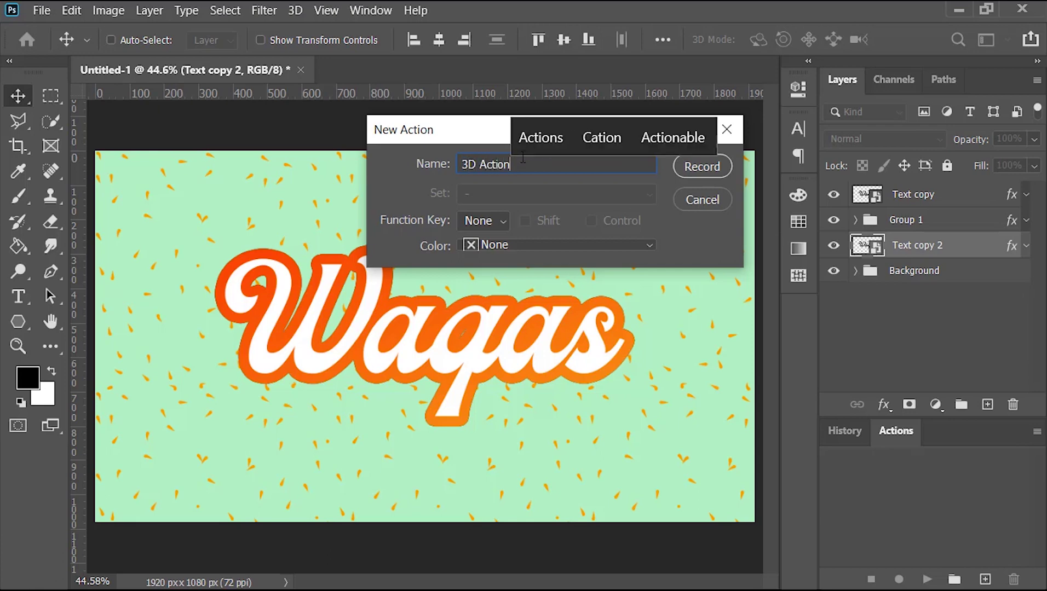
left_click(706, 167)
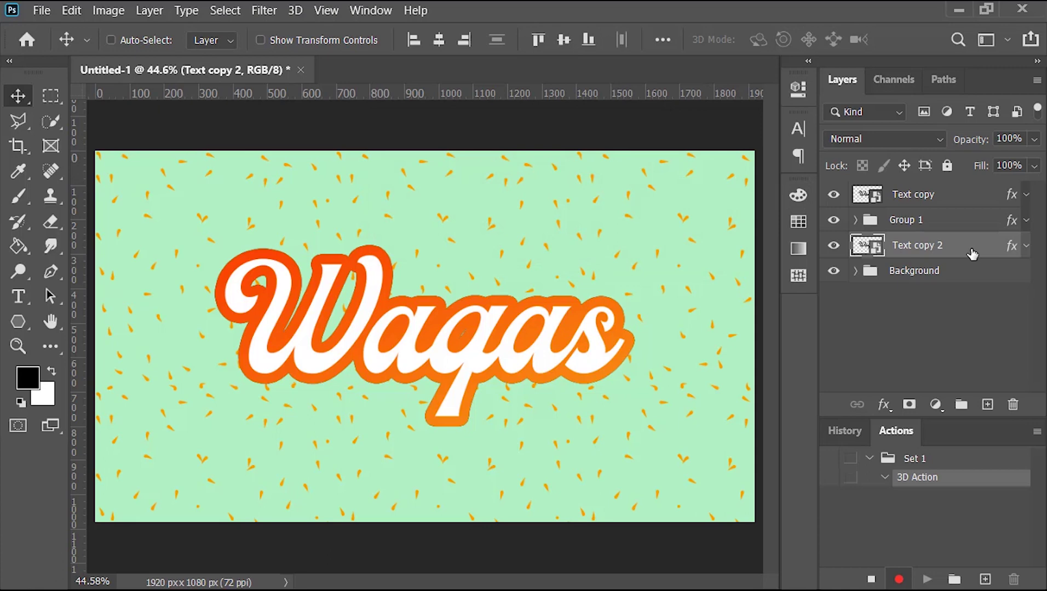
- Record duplicating the Text copy 2 layer and scaling the duplicate to 99% in width and height, and stop recording
key("ctrl")
key("ctrl+j")
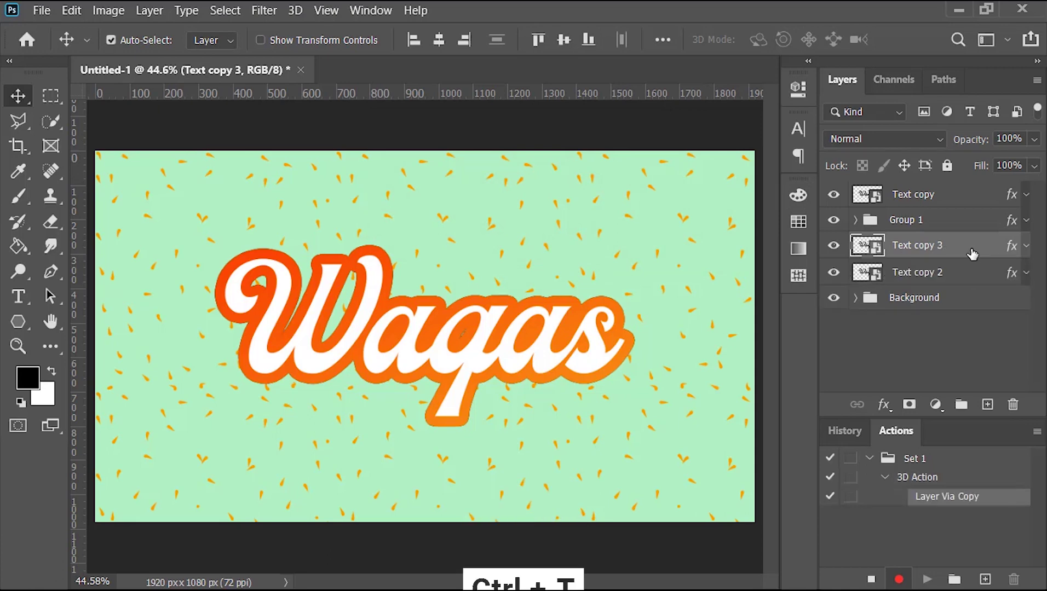
key("ctrl+t")
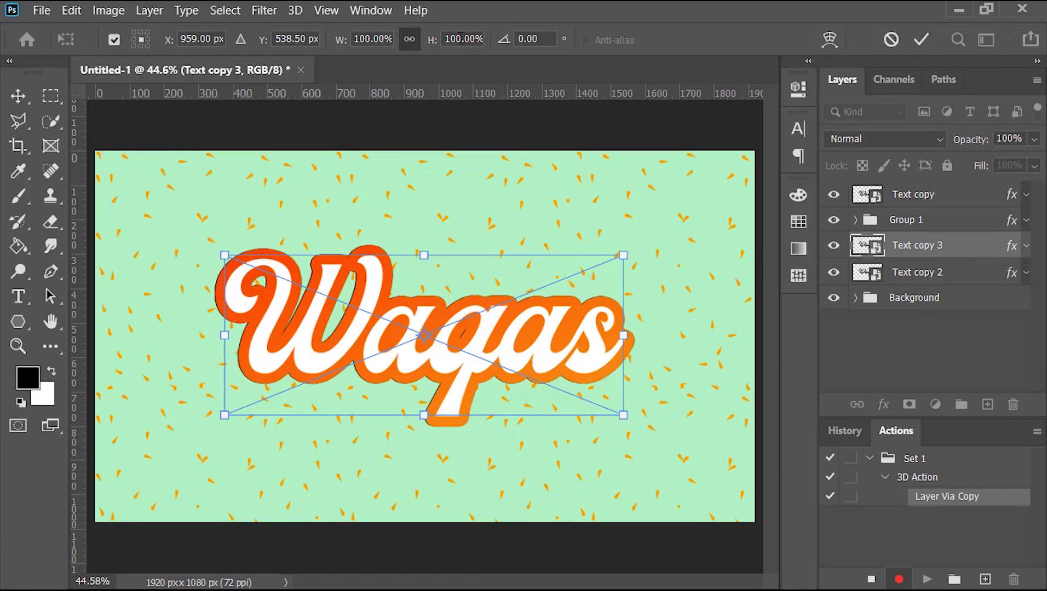
double_click(462, 39)
type("99")
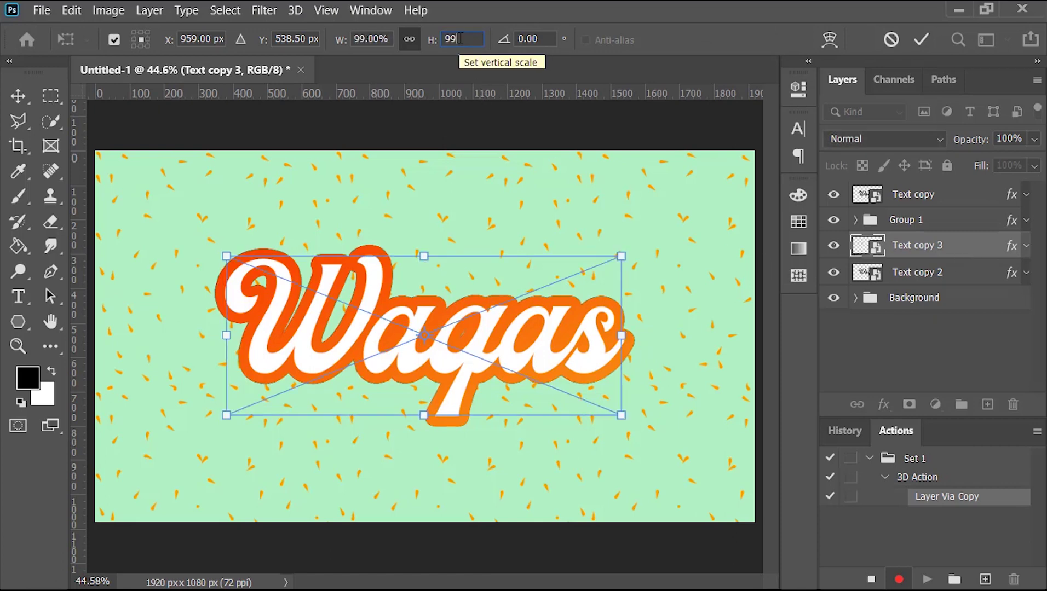
key("Return")
key("Return")
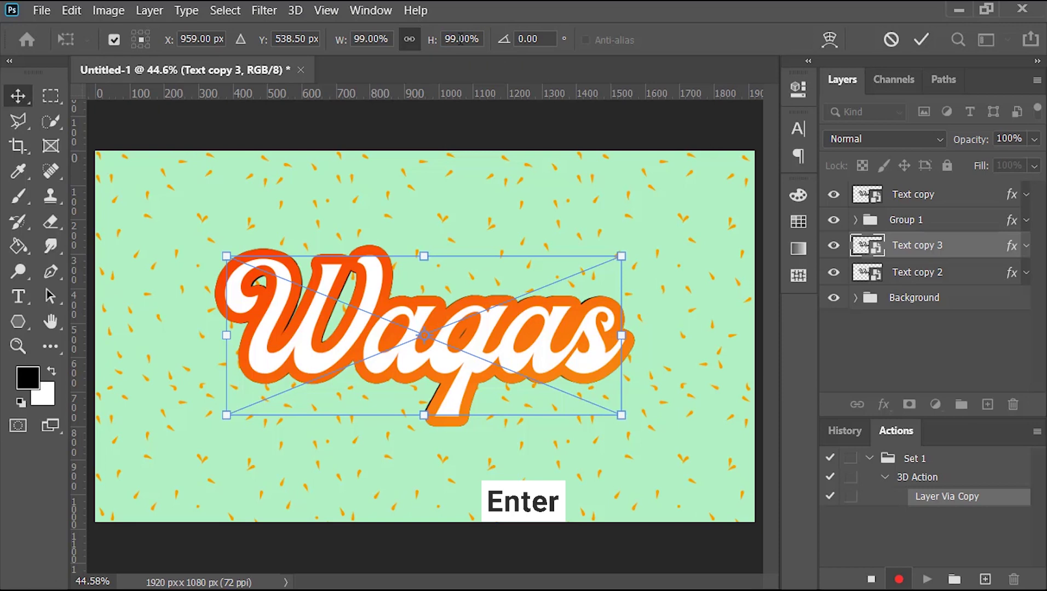
left_click(870, 579)
- Collapse the recorded 3D Action and play it six times from the Text copy 3 layer
left_click(926, 482)
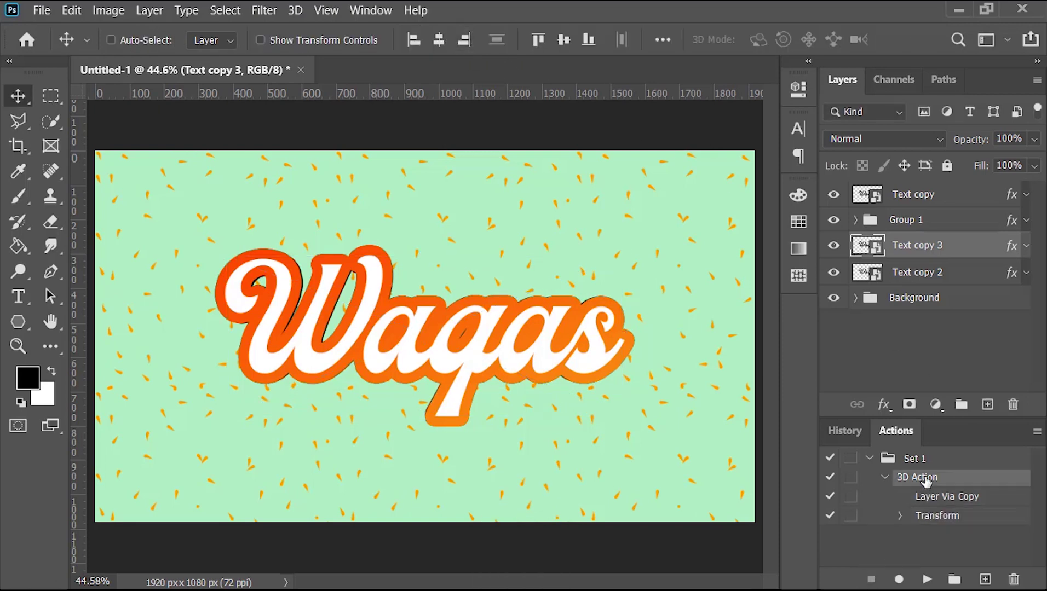
left_click(885, 478)
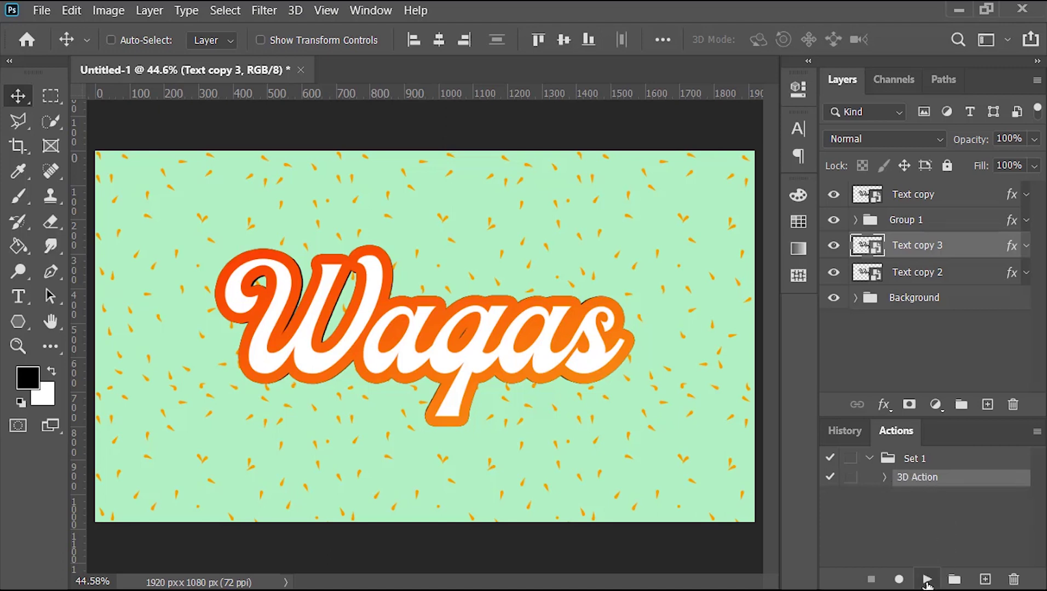
left_click(927, 580)
left_click(926, 580)
left_click(926, 580)
left_click(926, 580)
left_click(926, 580)
left_click(926, 580)
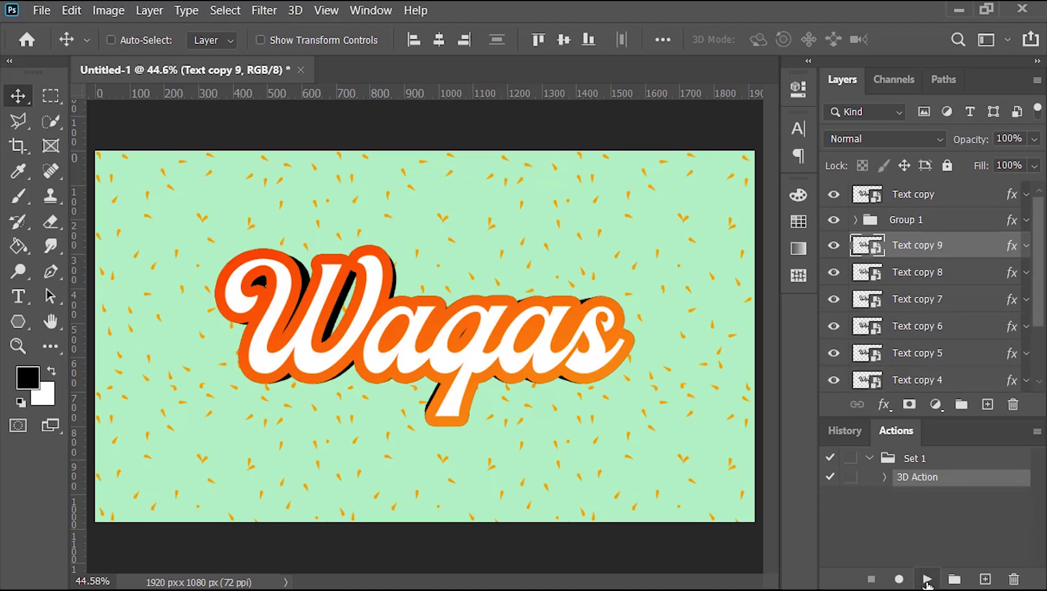
- Group the layers from Text copy 9 down to Text copy 2 and name the group Extrusion
double_click(903, 431)
key("ctrl+minus")
left_click(929, 440, "shift")
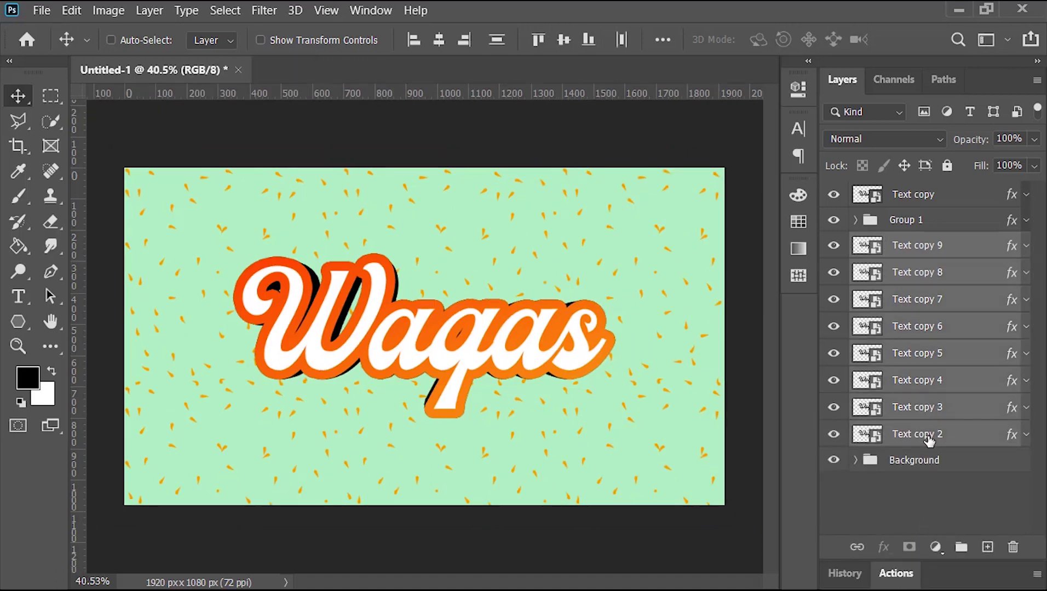
key("ctrl+0")
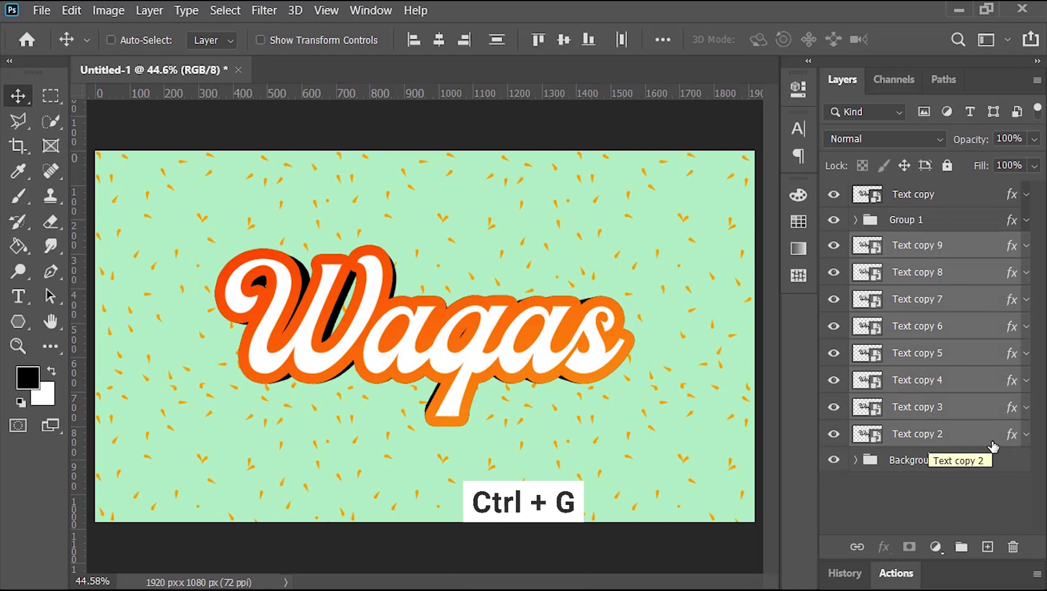
key("ctrl+g")
double_click(909, 243)
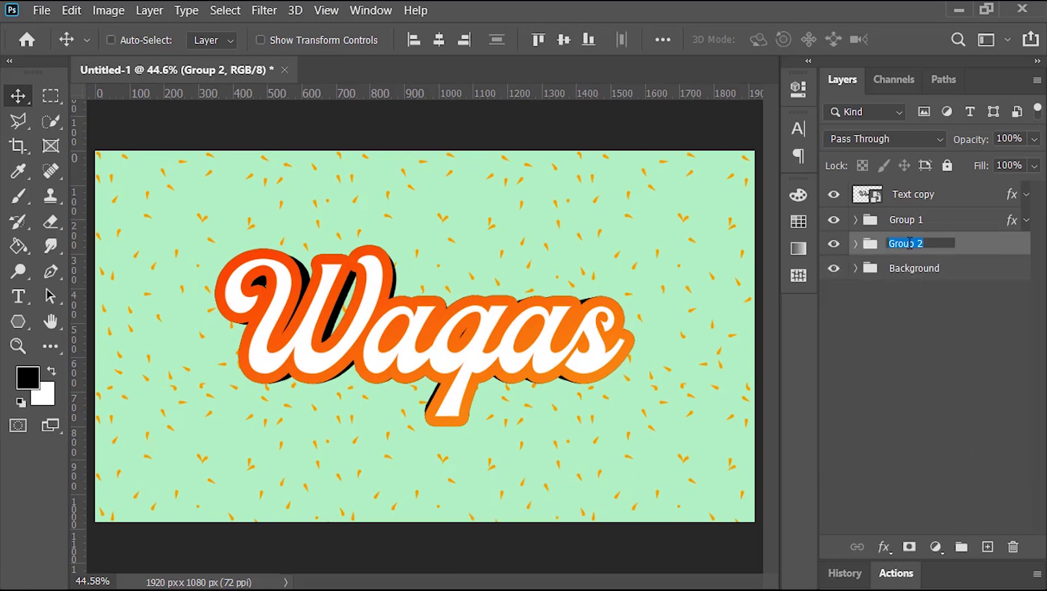
type("Extru")
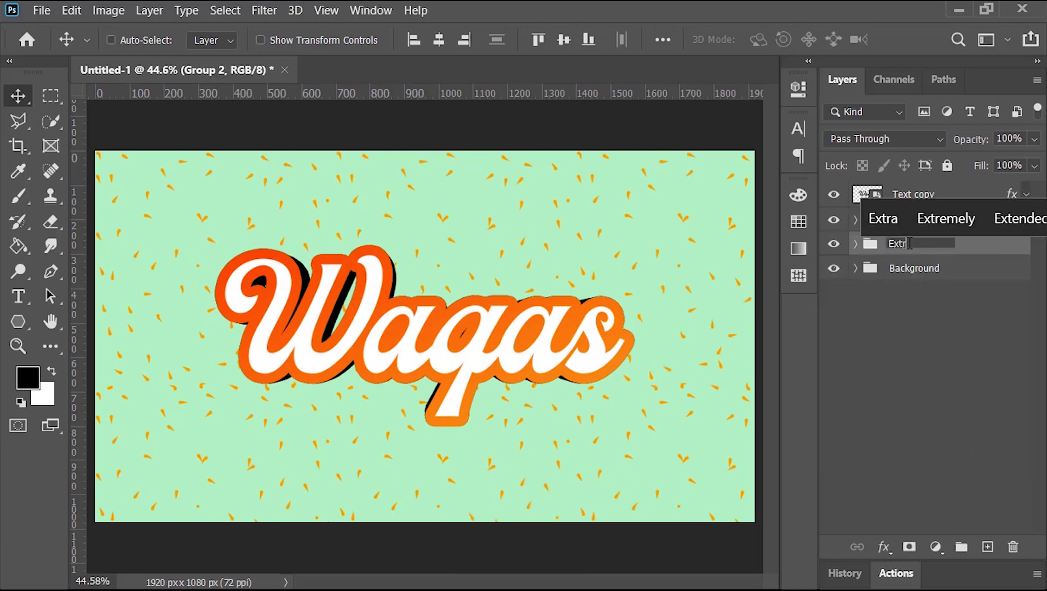
type("sion")
key("Return")
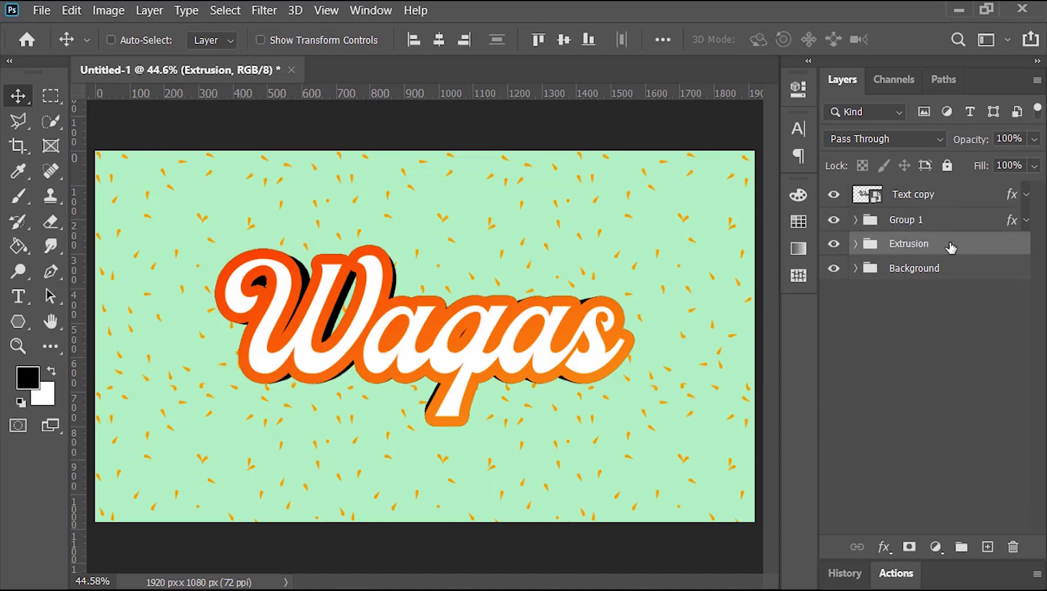
- Copy the layer style of Group 1 and paste it onto the Extrusion group
left_click(944, 221)
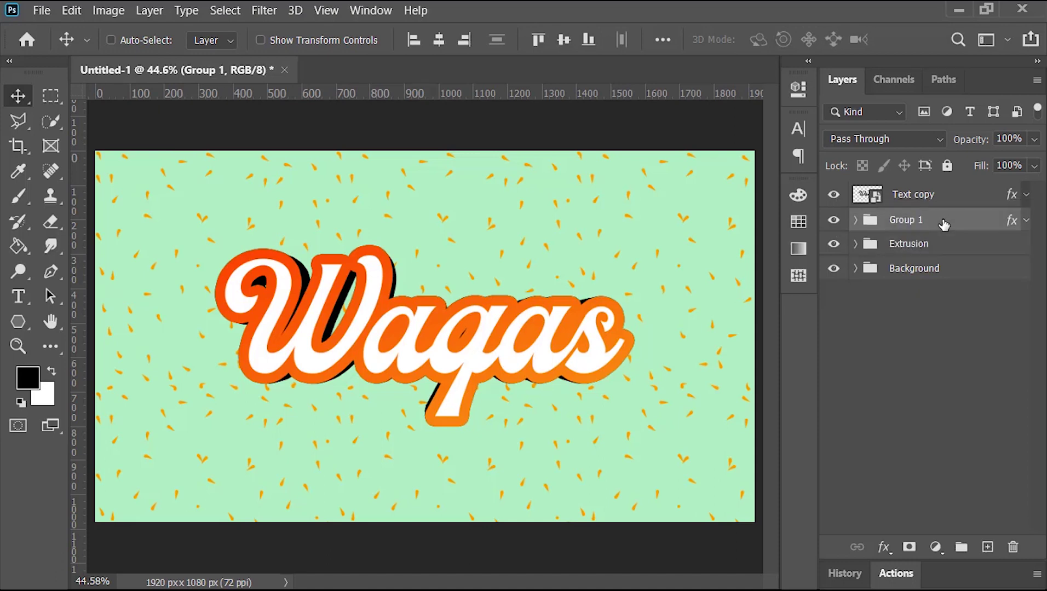
right_click(943, 220)
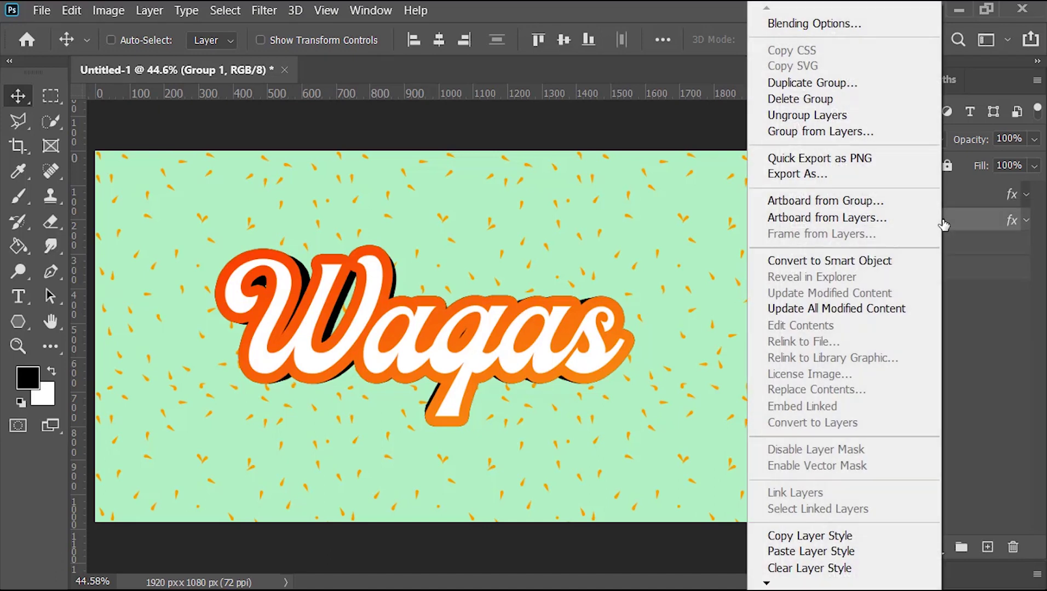
left_click(881, 539)
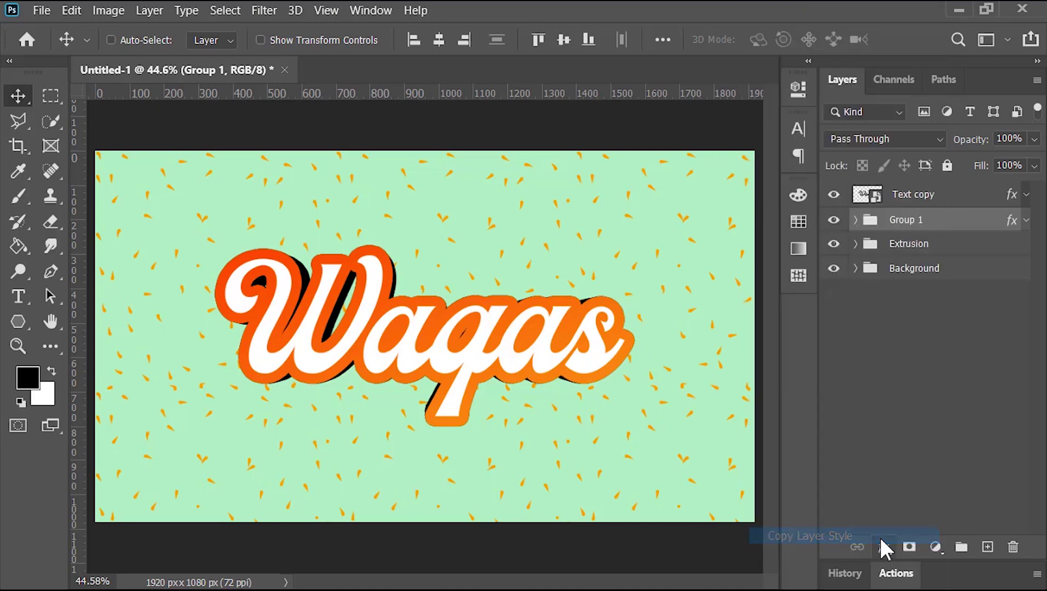
left_click(940, 246)
right_click(939, 246)
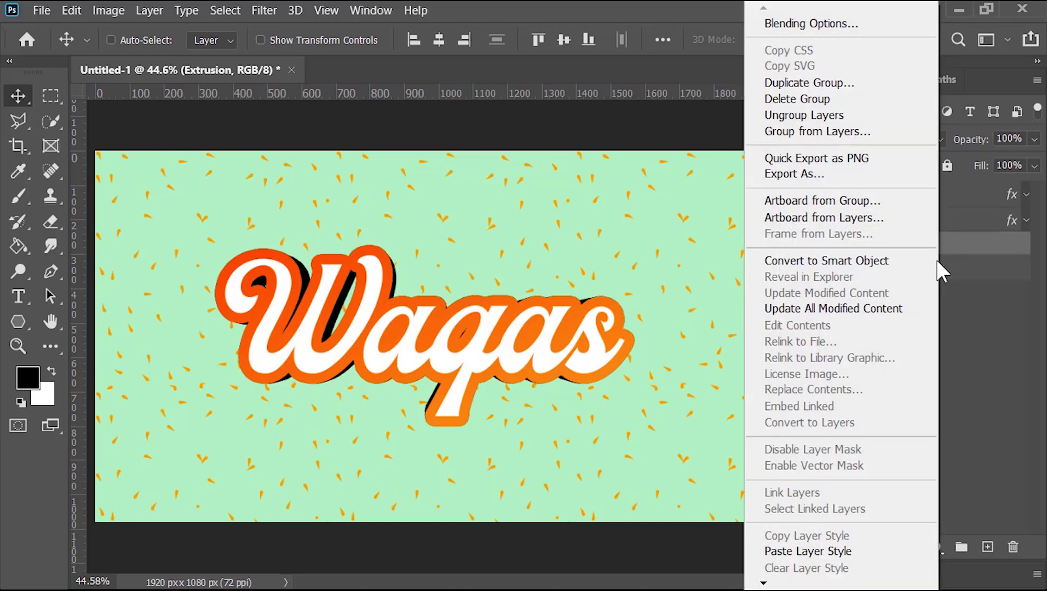
left_click(885, 552)
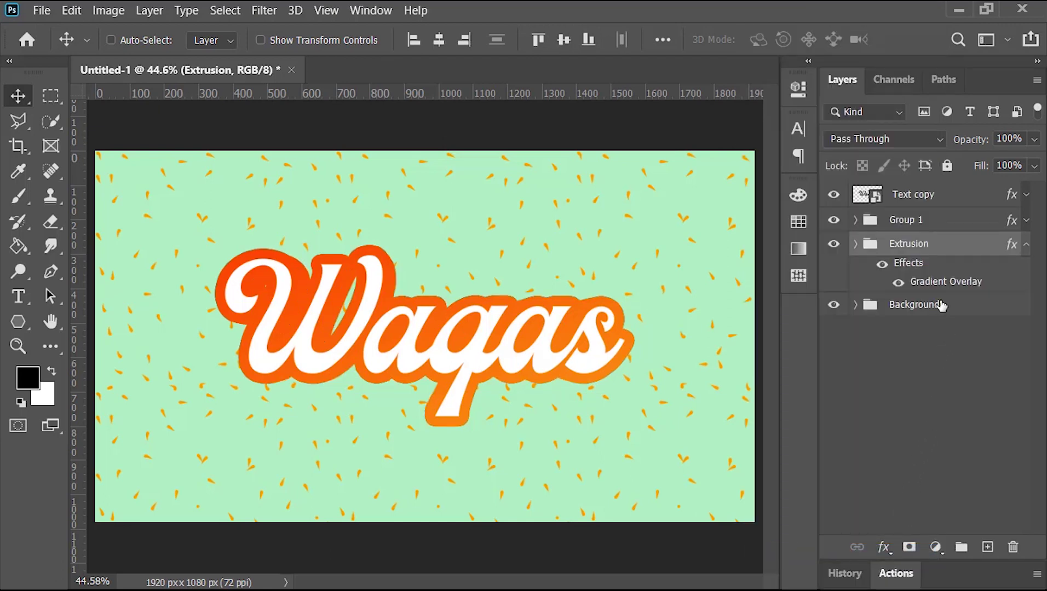
- Add a black Color Overlay at 20% opacity to the Extrusion group and collapse its effects list
right_click(940, 248)
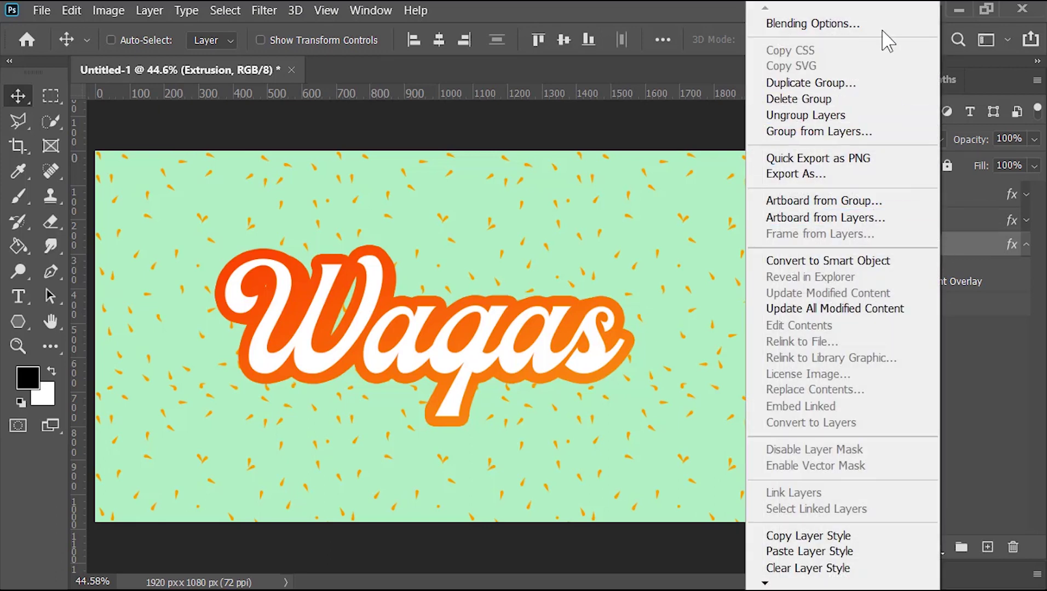
left_click(880, 24)
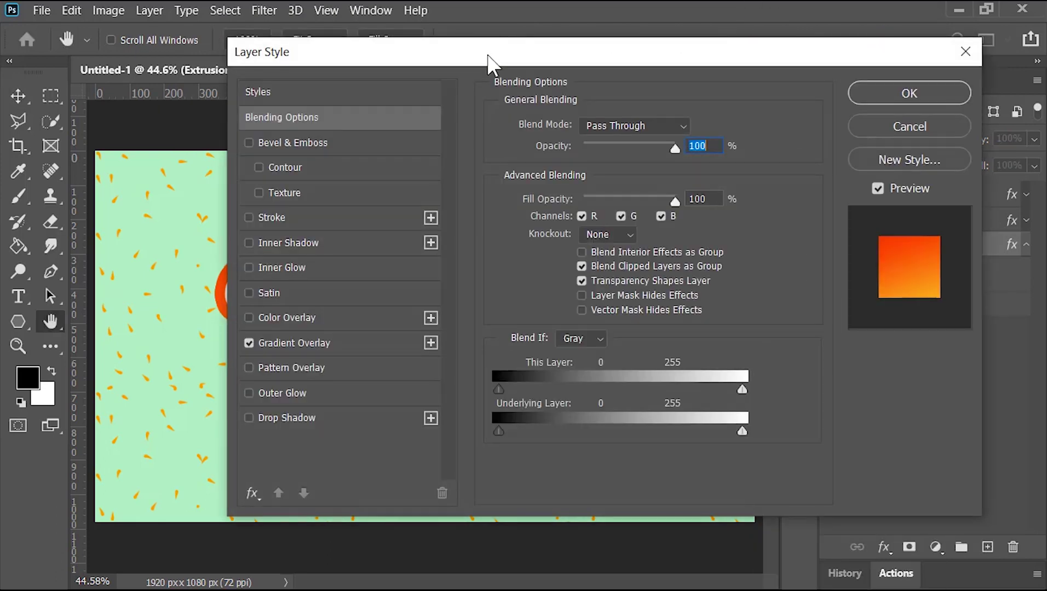
left_click_drag(486, 56, 662, 25)
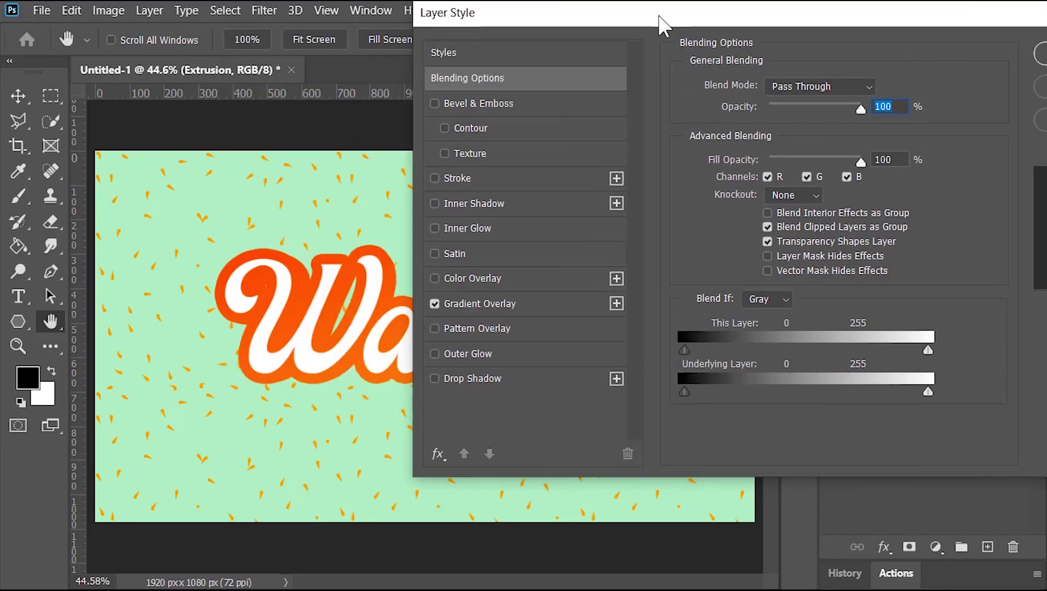
left_click(539, 283)
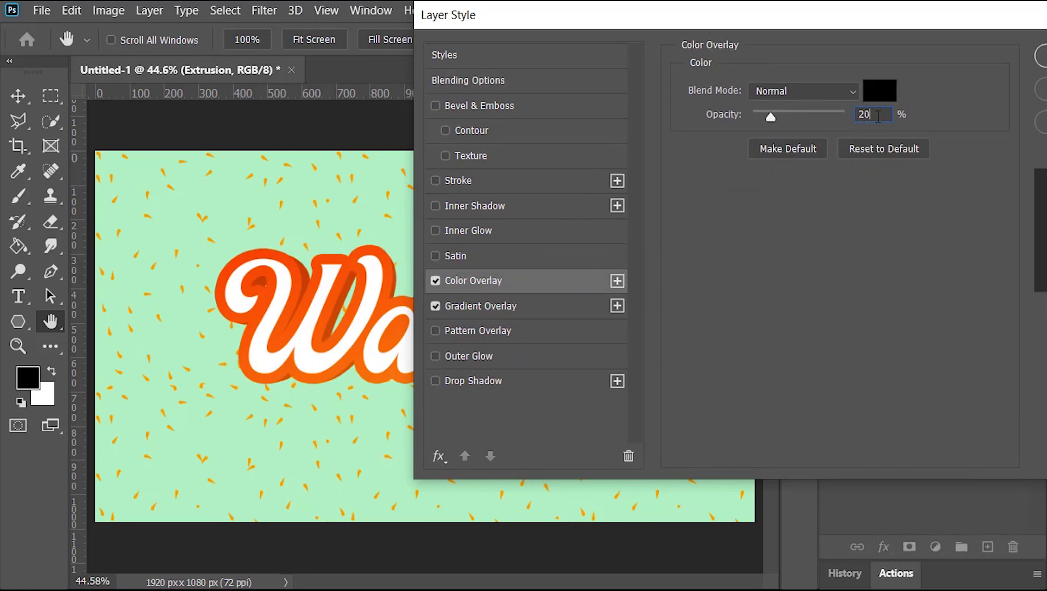
left_click(1042, 59)
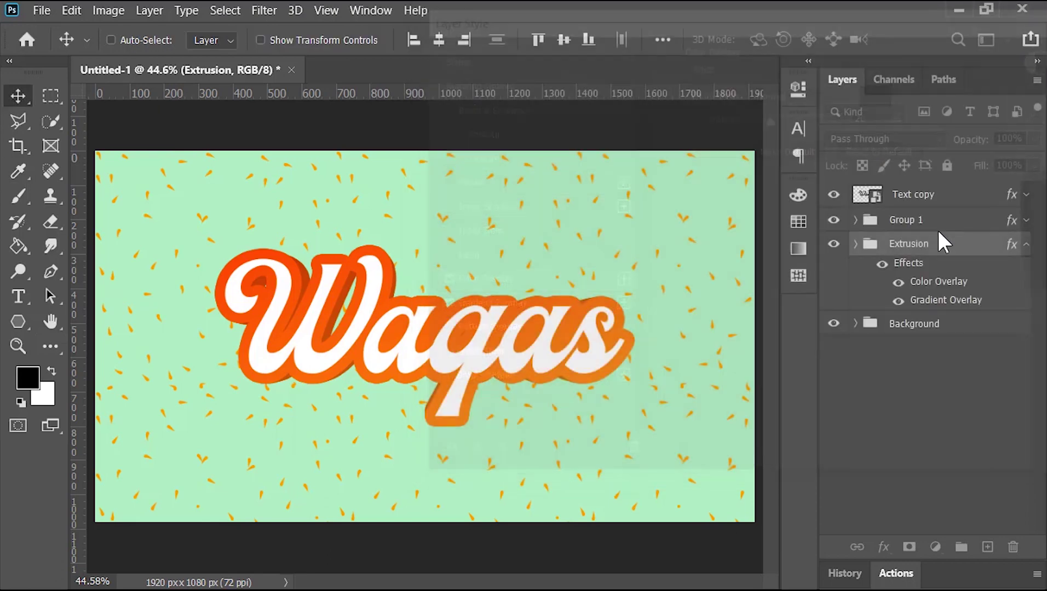
left_click(1027, 246)
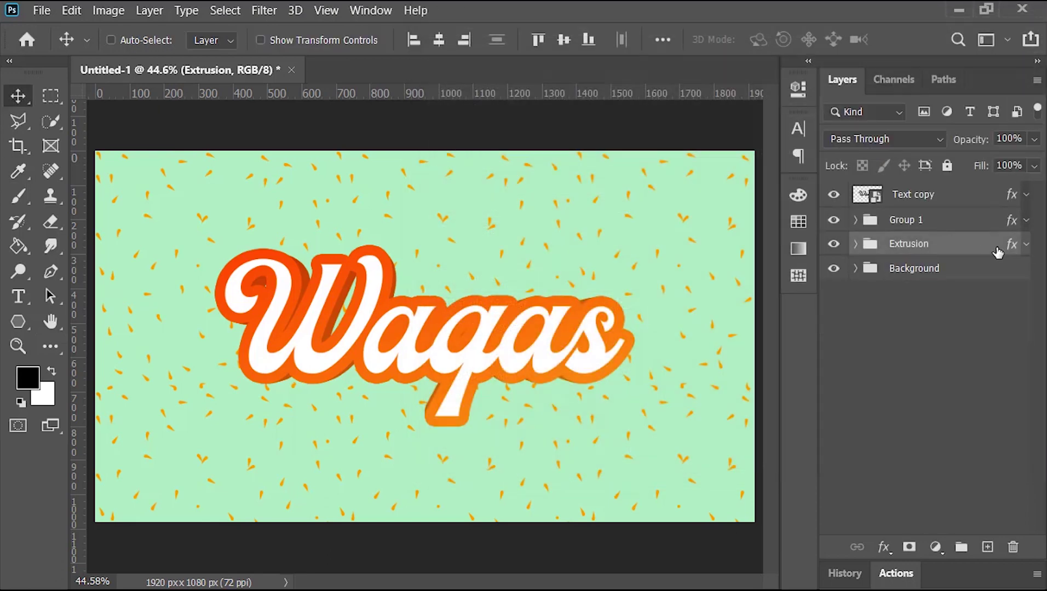
- Group Text copy, Group 1 and Extrusion together and name the new group 3D Text
left_click(950, 198, "shift")
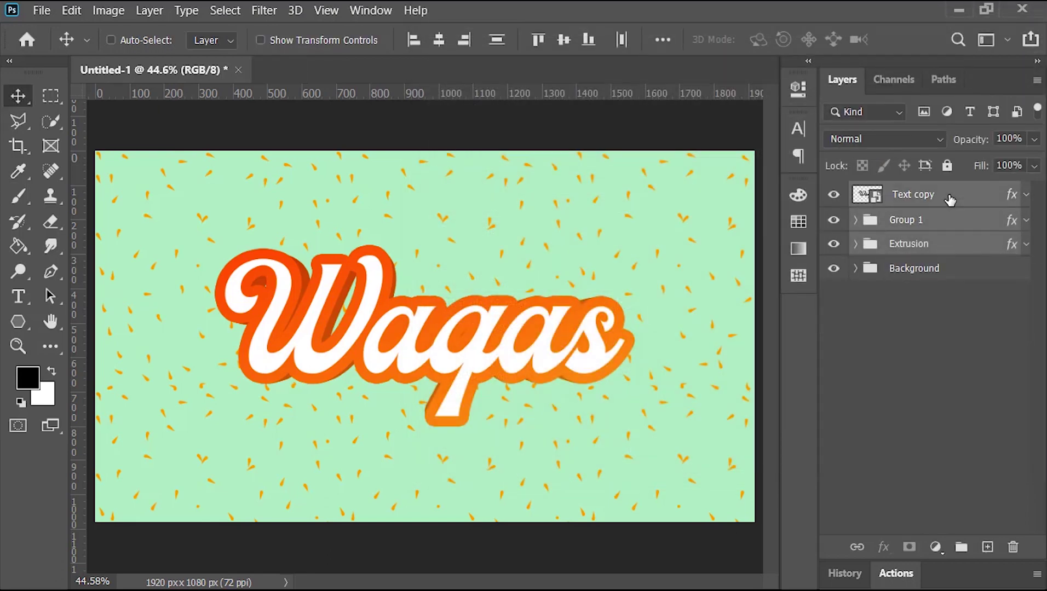
key("ctrl+g")
double_click(909, 195)
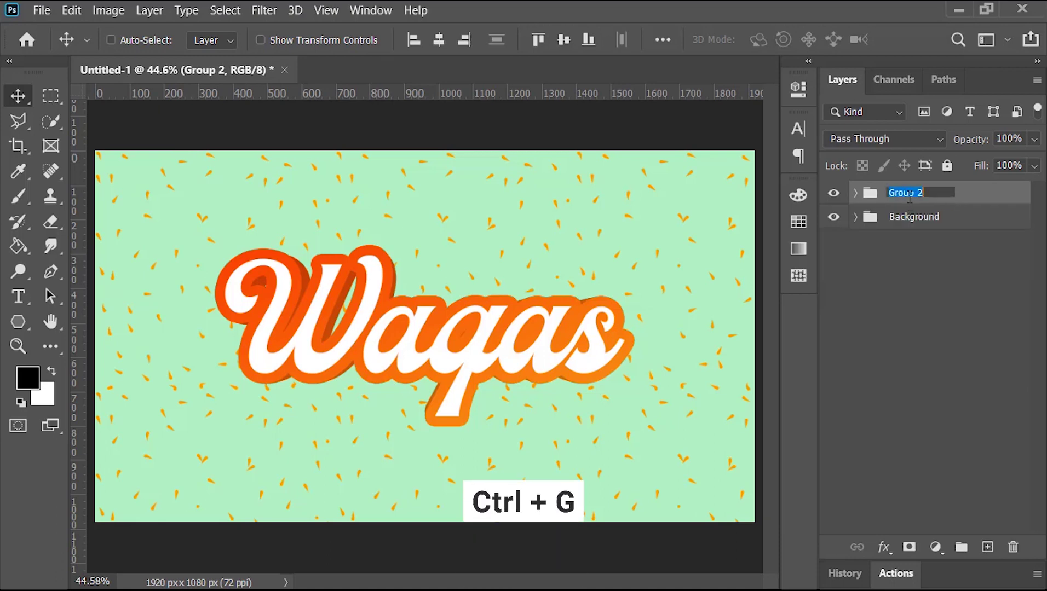
type("3D Text")
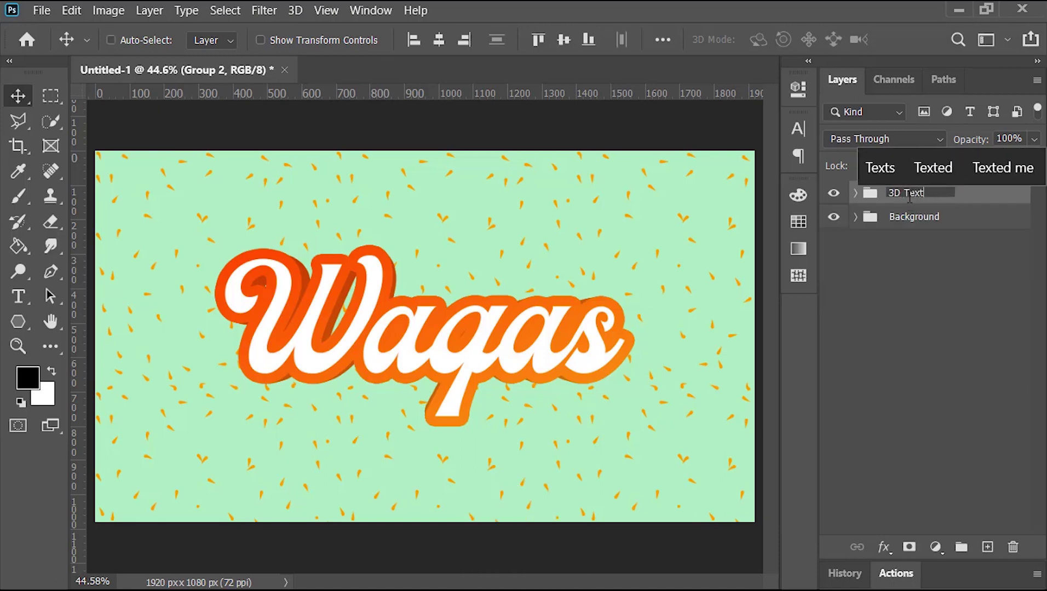
key("Return")
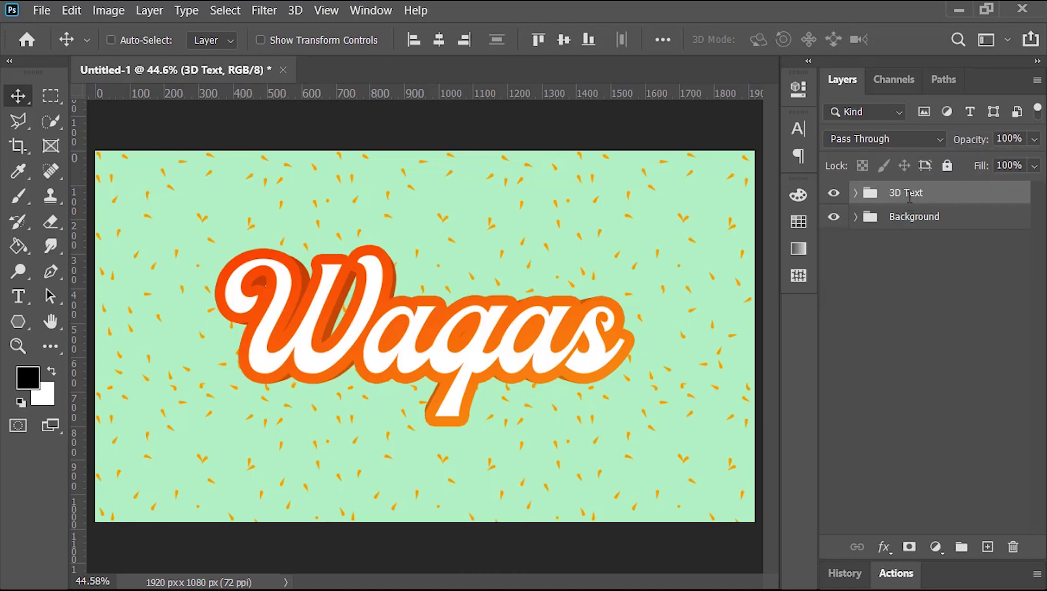
- Add a black Multiply drop shadow to the 3D Text group with 20% opacity, 63° angle, 20 px distance and 29 px size
right_click(869, 202)
left_click(953, 209)
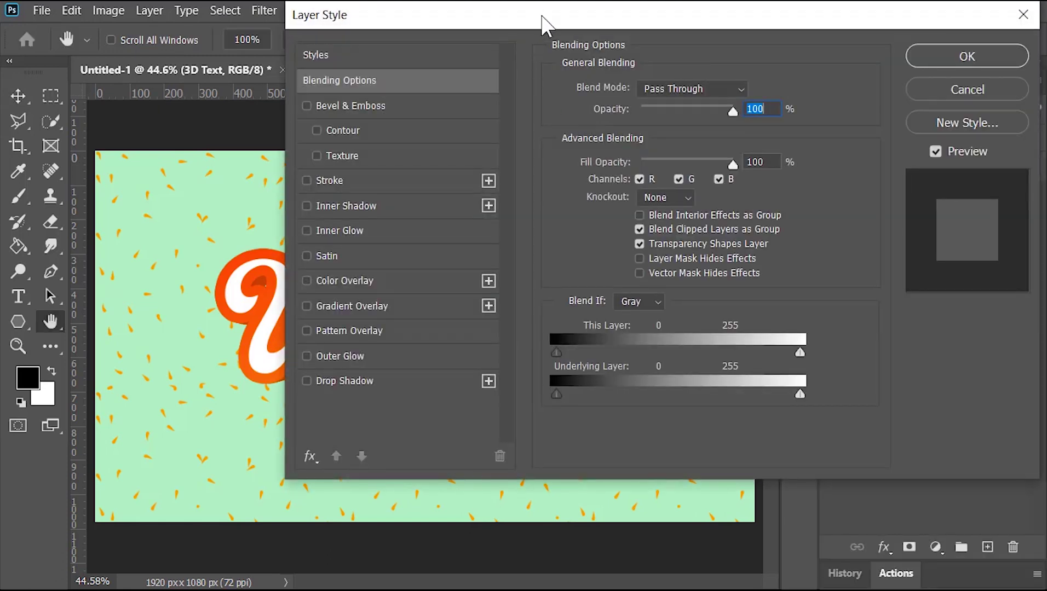
left_click_drag(541, 25, 676, 33)
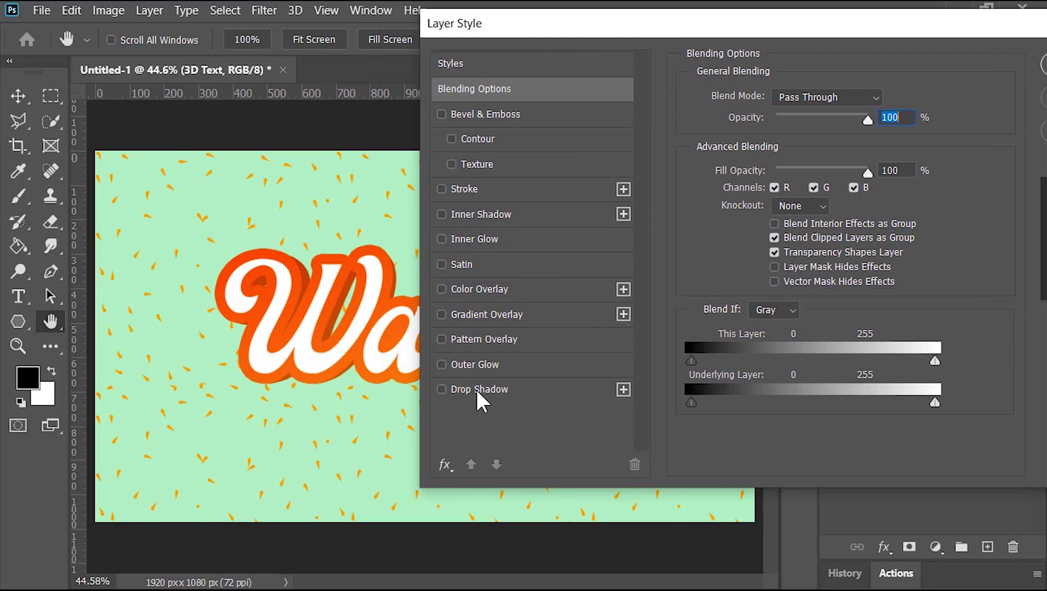
left_click(476, 387)
left_click_drag(362, 343, 365, 346)
left_click_drag(955, 28, 848, 47)
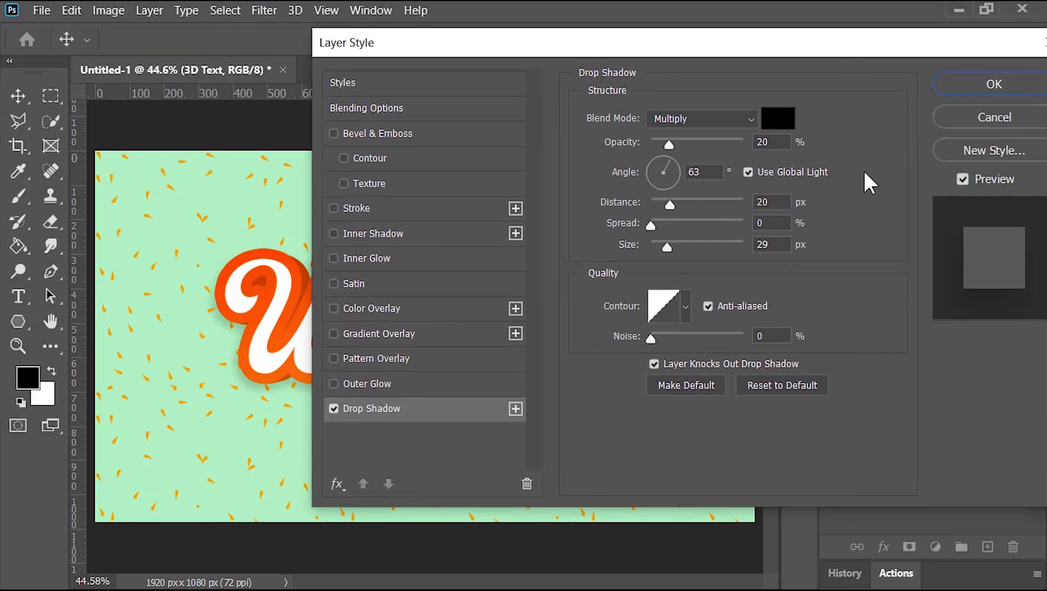
left_click(968, 84)
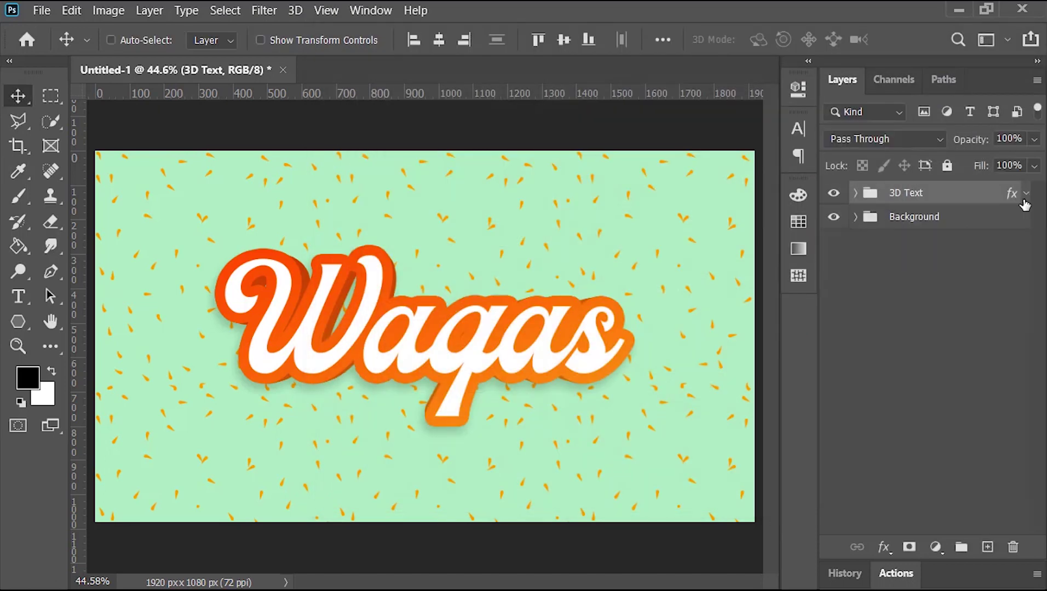
- Change the BG Color fill layer in the Background group to pale yellow f4e5b0
left_click(855, 217)
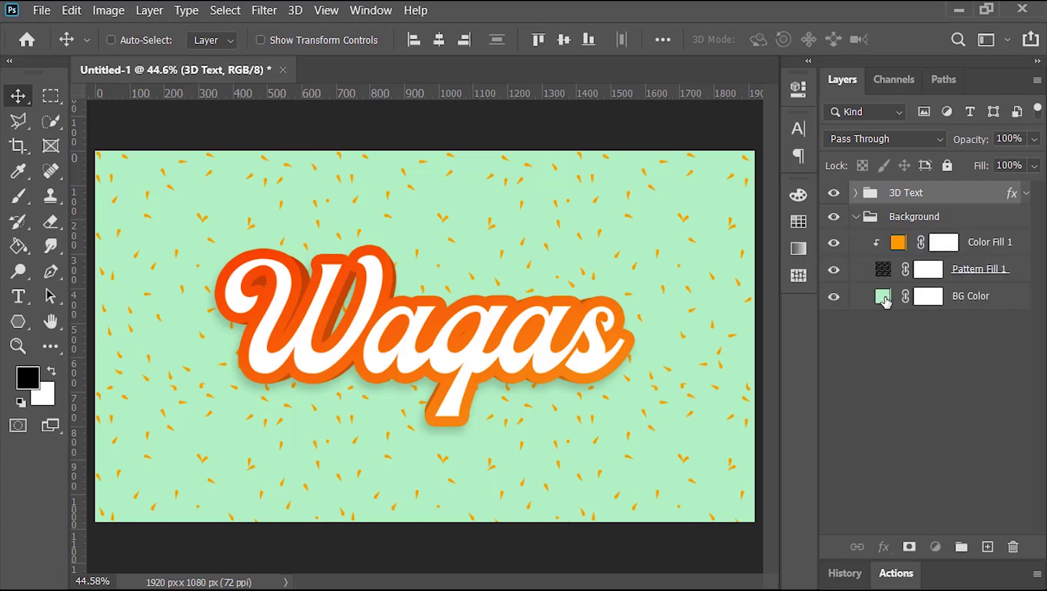
double_click(883, 297)
left_click(806, 285)
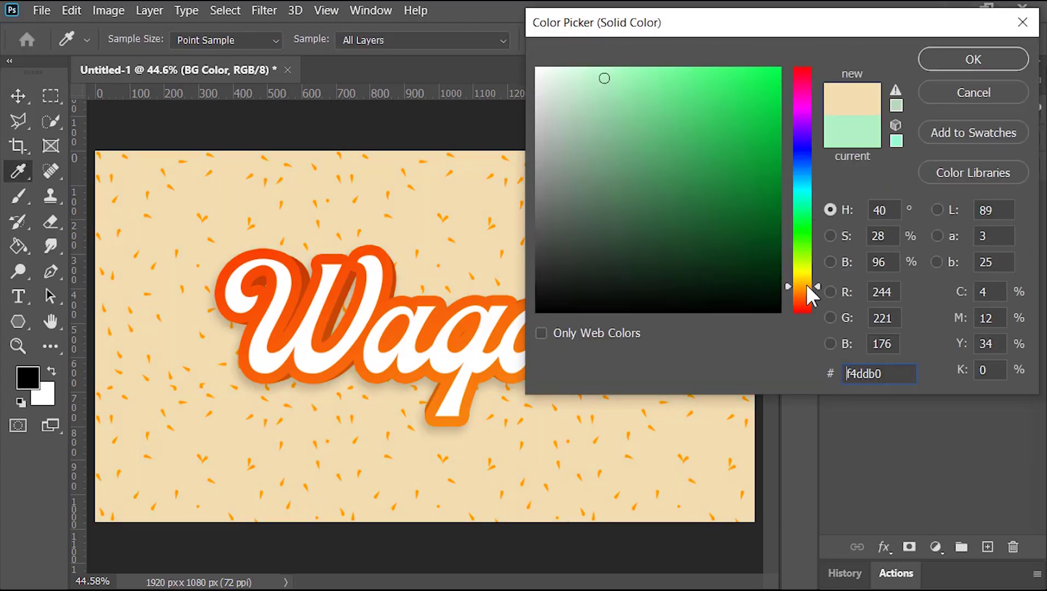
left_click(806, 280)
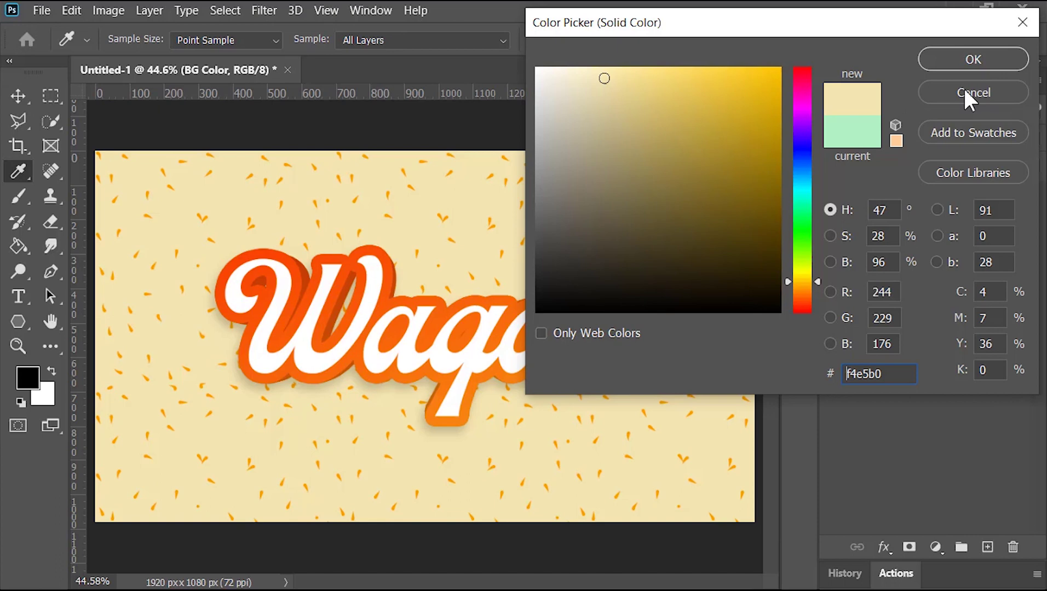
left_click(973, 59)
- Recolor the pattern's Color Fill 1 layer to red-orange ff5a00 and collapse the Background group
double_click(897, 245)
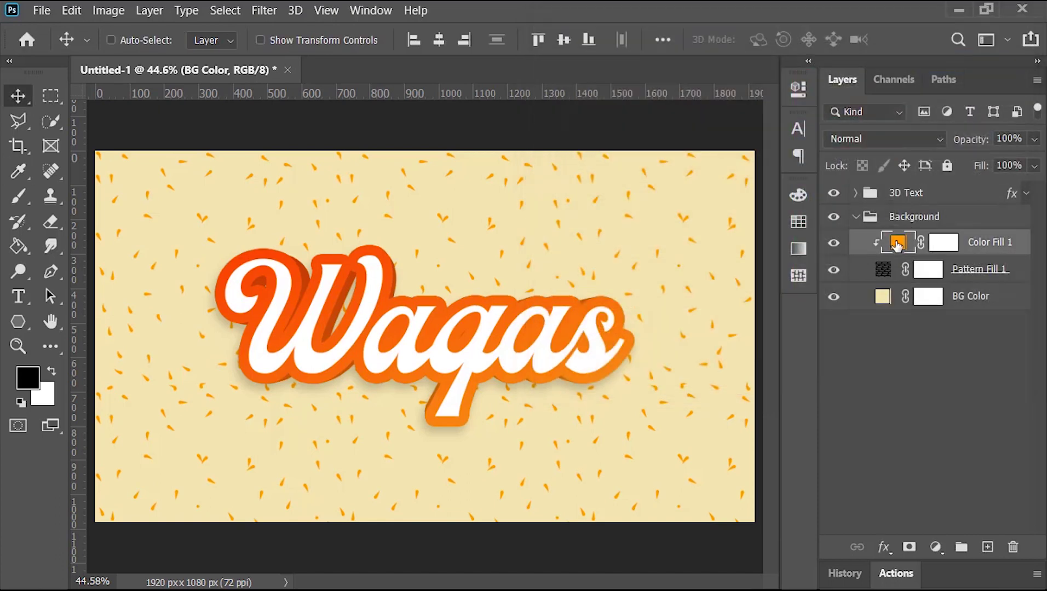
left_click(696, 69)
left_click_drag(667, 35, 529, 54)
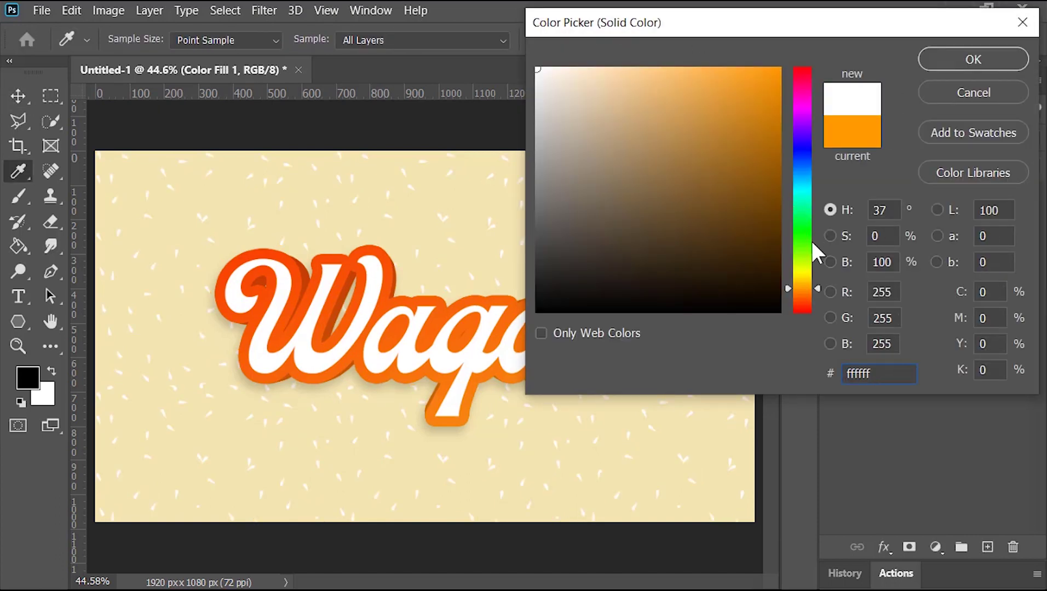
left_click(803, 306)
left_click_drag(767, 82, 885, 30)
left_click_drag(799, 302, 800, 298)
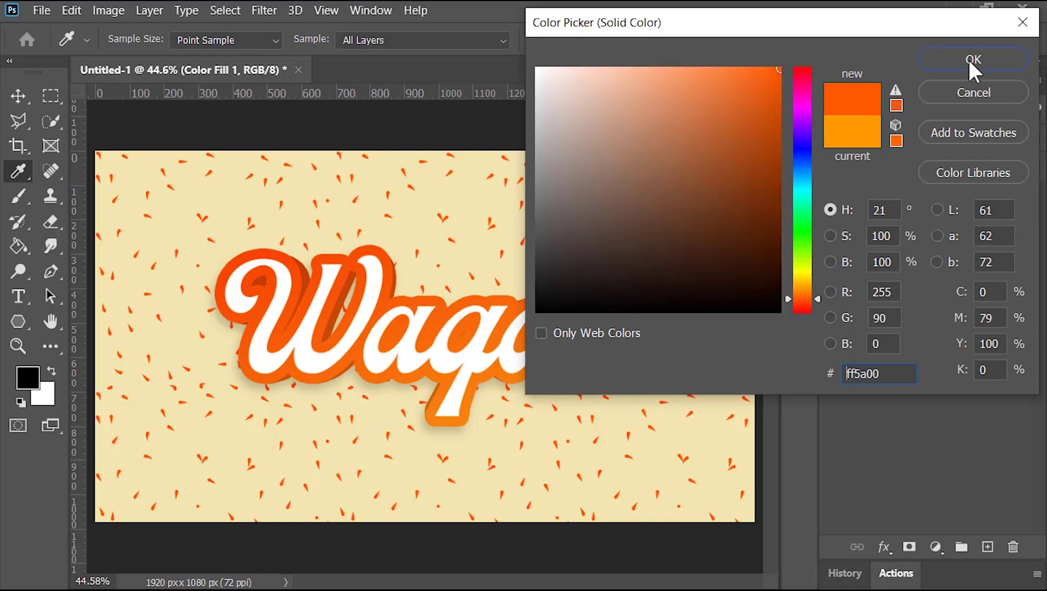
left_click(967, 58)
left_click(857, 218)
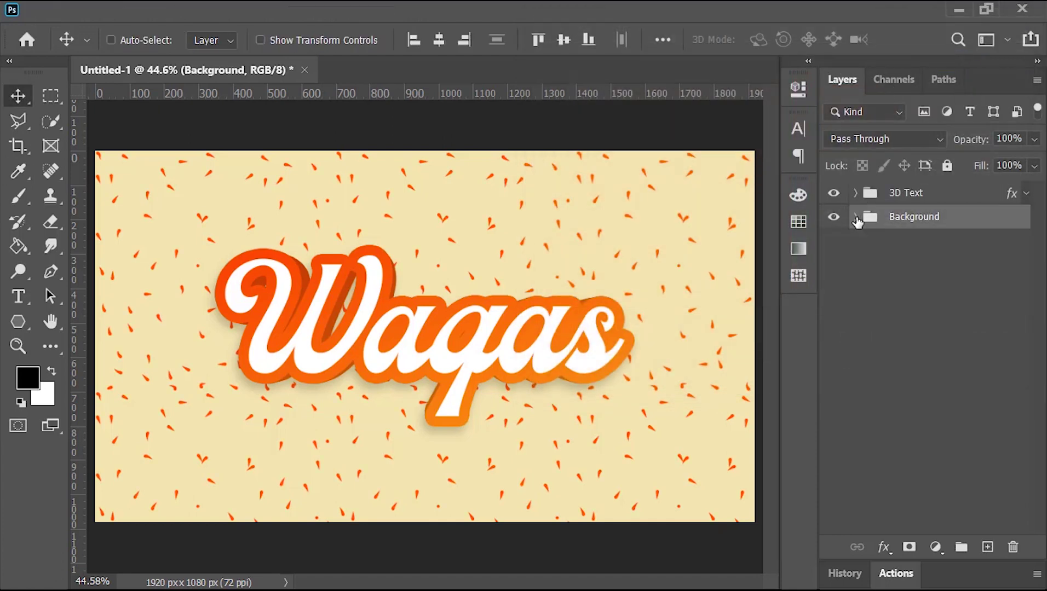
- Open the contents of the Text copy smart object in the 3D Text group and replace its lettering with a different first name
left_click(905, 202)
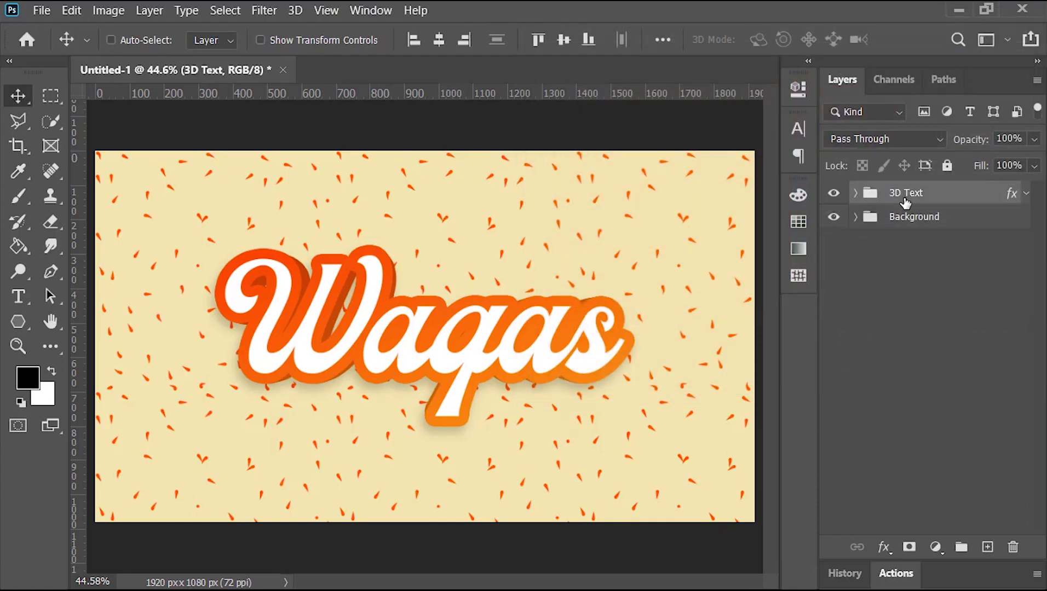
left_click(855, 193)
left_click(956, 226)
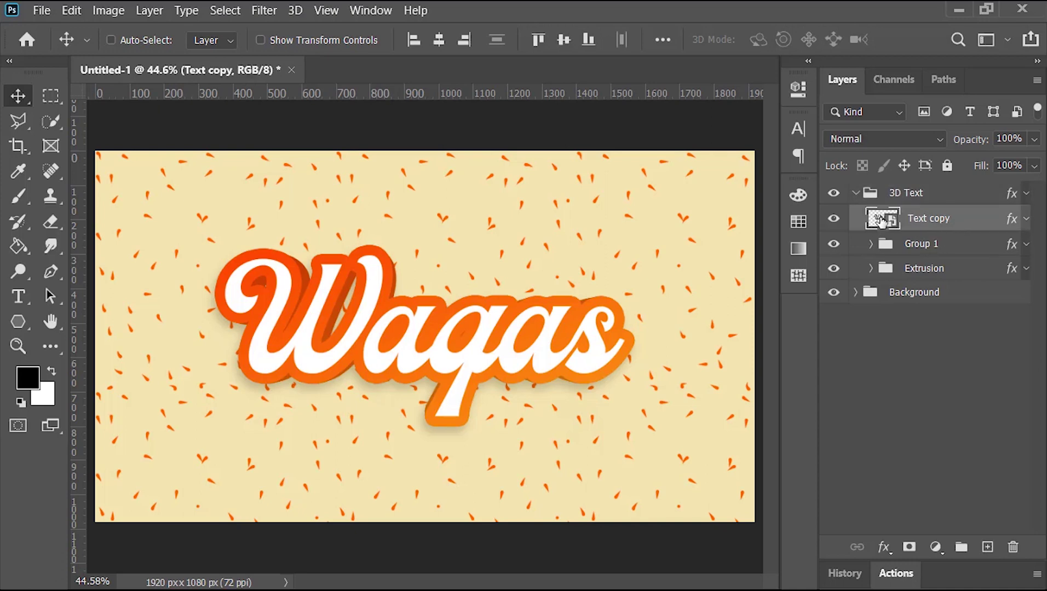
double_click(880, 219)
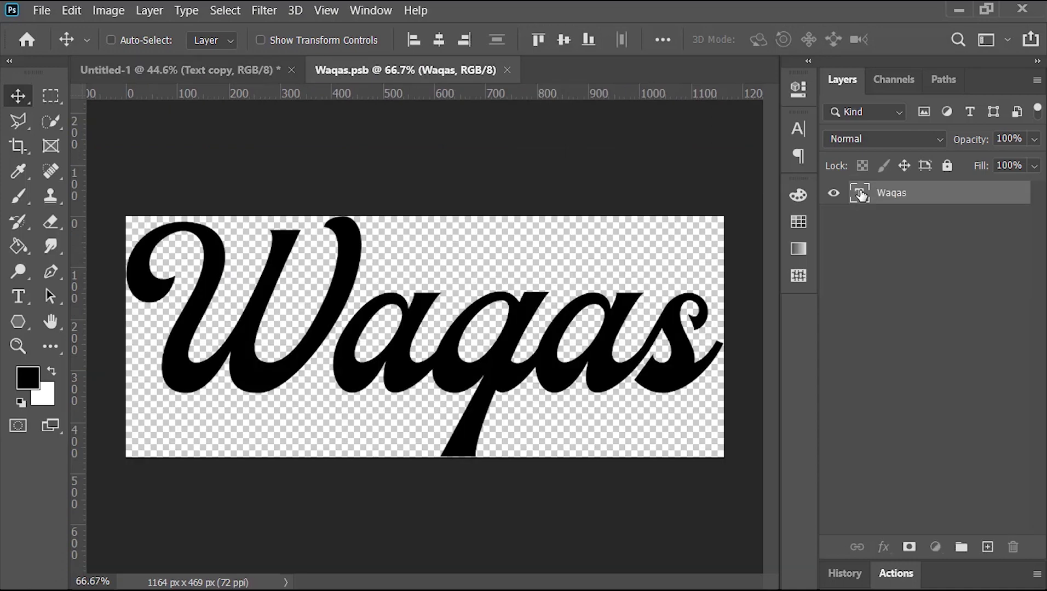
double_click(859, 192)
type("Ahmad")
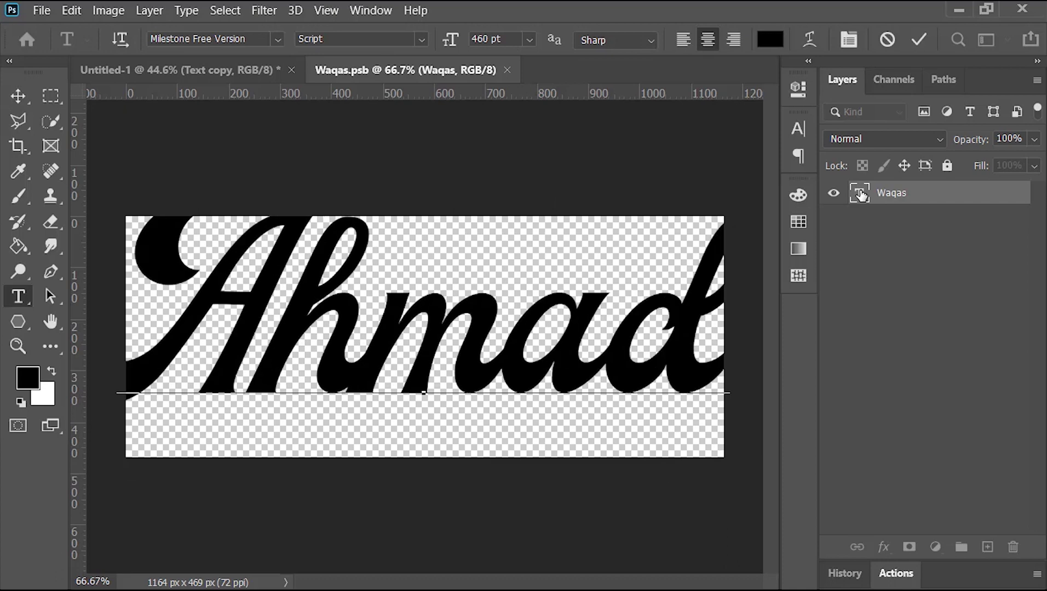
key("ctrl+Return")
key("v")
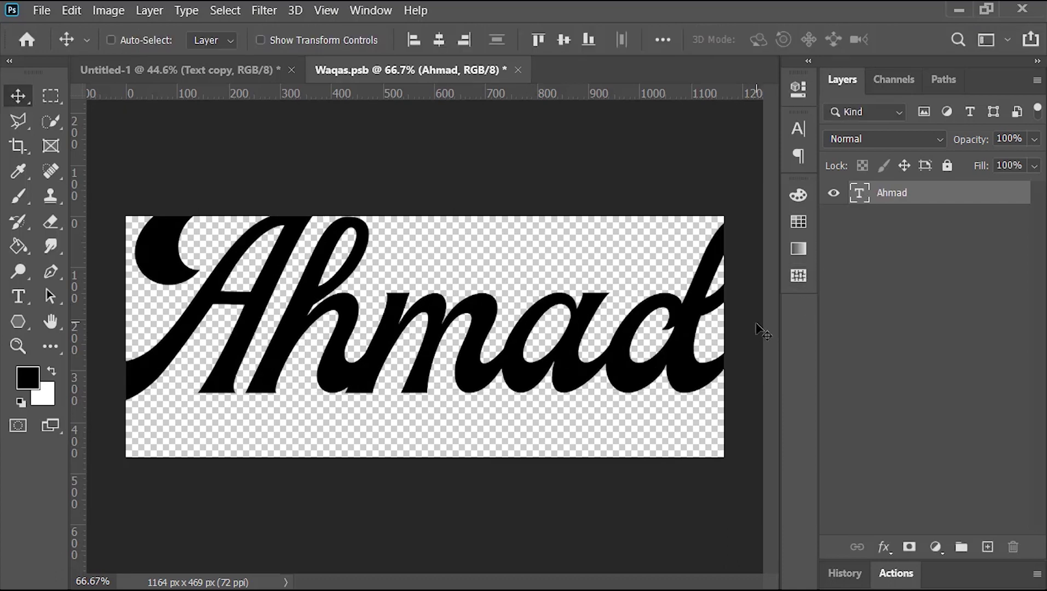
- Expand the smart object's canvas with Reveal All to fit the whole text, and close the document with its changes saved
left_click(105, 9)
left_click(195, 232)
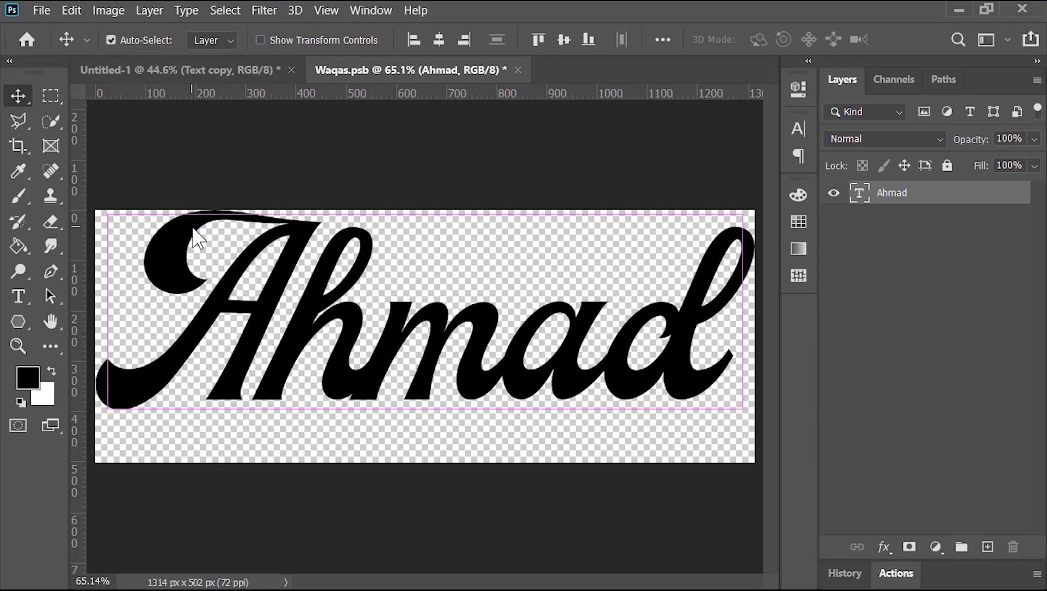
left_click(517, 70)
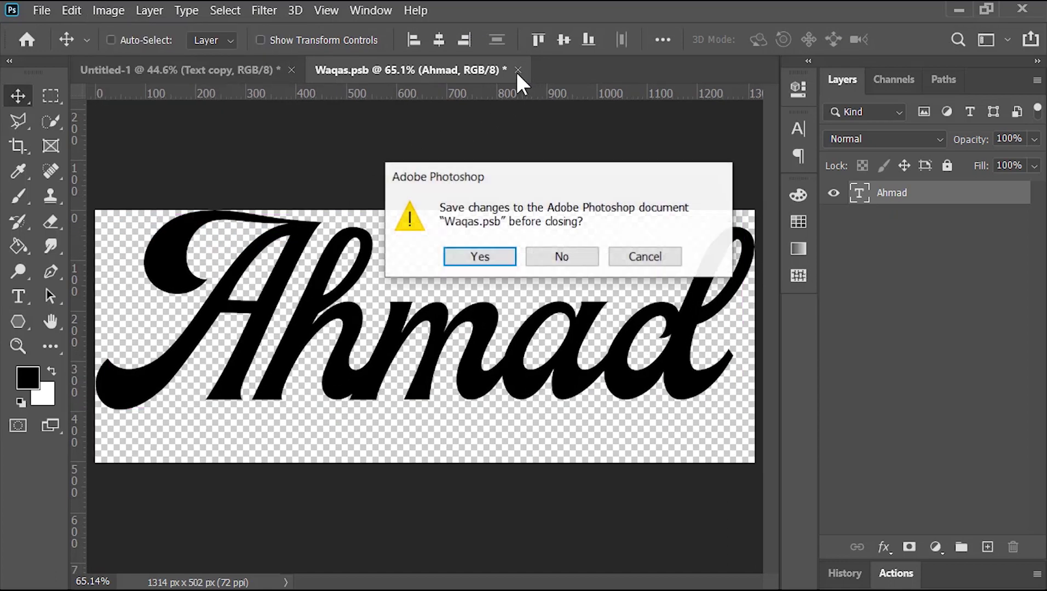
left_click(498, 261)
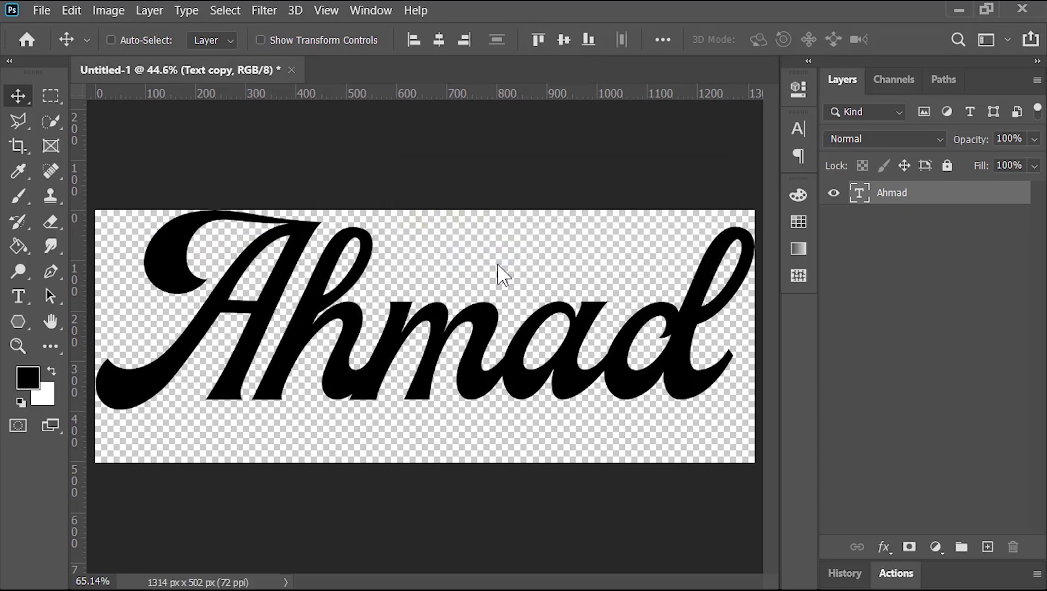